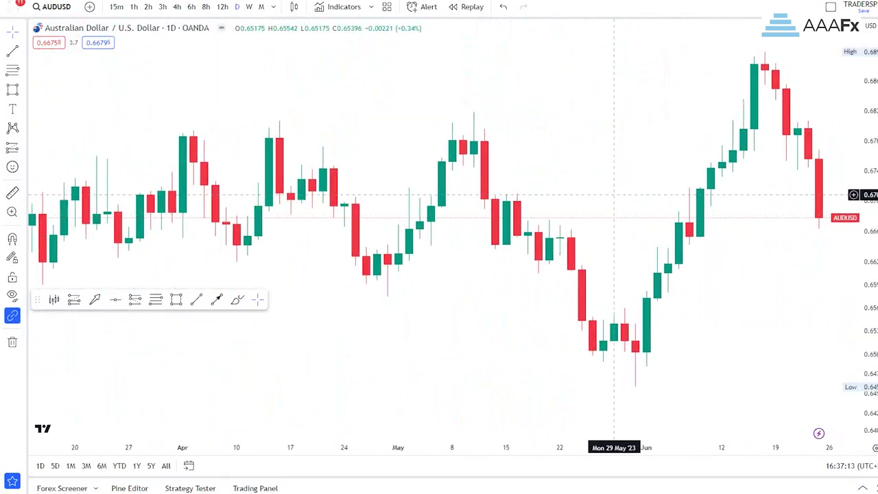
# - Draw a flat rectangle as a resistance zone across the April and May highs near 0.68, from 31 March to late May
pyautogui.click(176, 300)
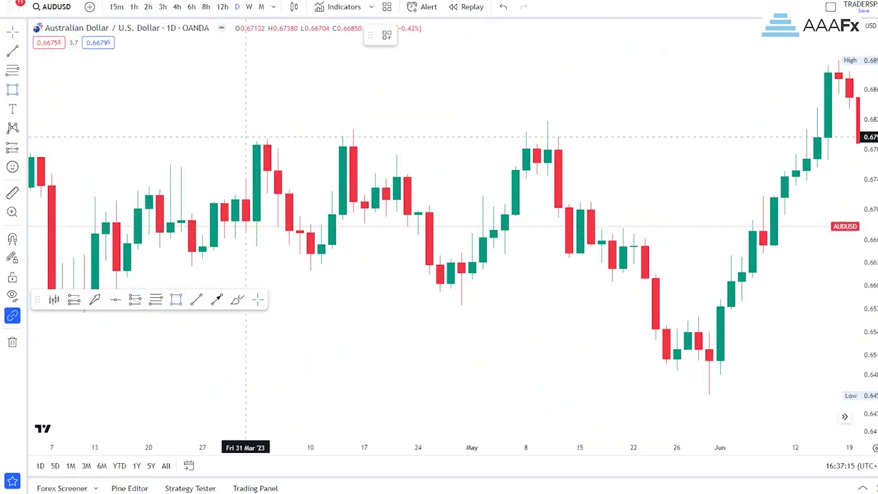
pyautogui.click(245, 136)
pyautogui.click(656, 145)
pyautogui.moveTo(526, 107); pyautogui.dragTo(545, 124)
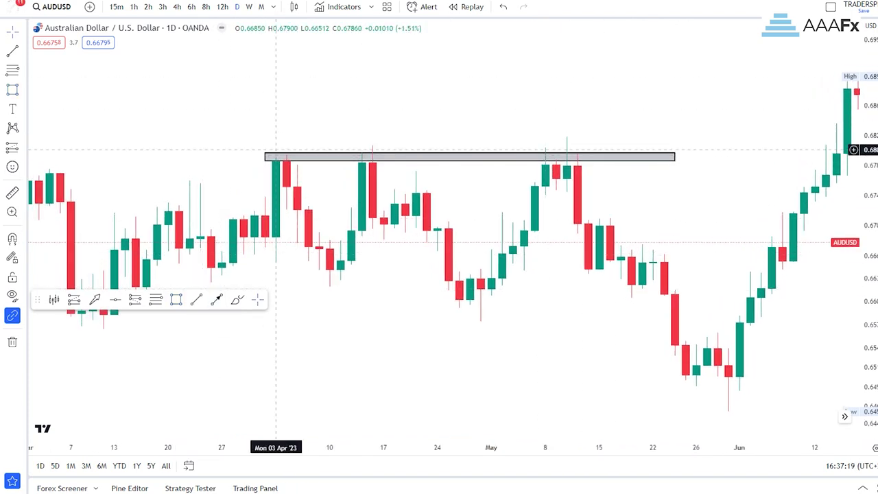
# - Draw three arrows pointing down at the zone's touches in early April, mid-April and around 11 May
pyautogui.click(217, 300)
pyautogui.click(319, 105)
pyautogui.click(276, 143)
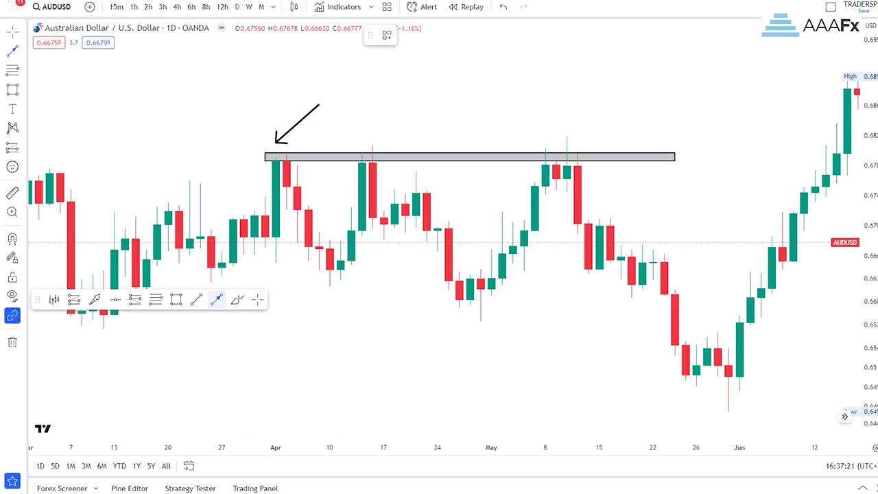
pyautogui.click(384, 122)
pyautogui.click(371, 148)
pyautogui.click(588, 121)
pyautogui.click(577, 136)
# - Draw a rectangle around the rejection candles at the third touch, spanning 8 May to 15 May
pyautogui.scroll(3, 541, 137)
pyautogui.scroll(4, 734, 213)
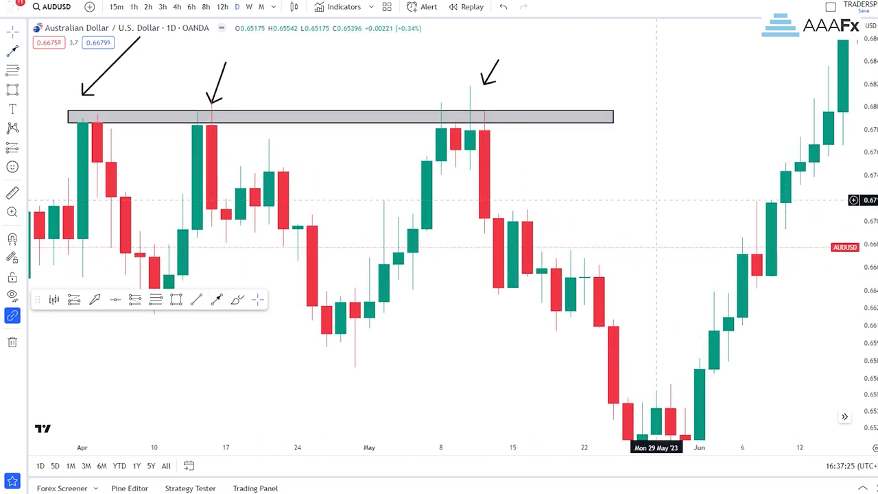
pyautogui.click(175, 299)
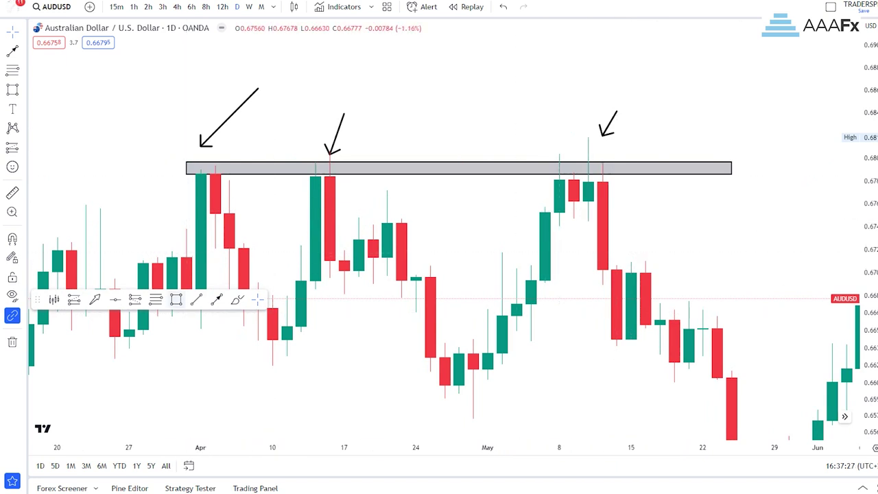
pyautogui.click(559, 137)
pyautogui.click(588, 238)
pyautogui.moveTo(588, 238); pyautogui.dragTo(630, 269)
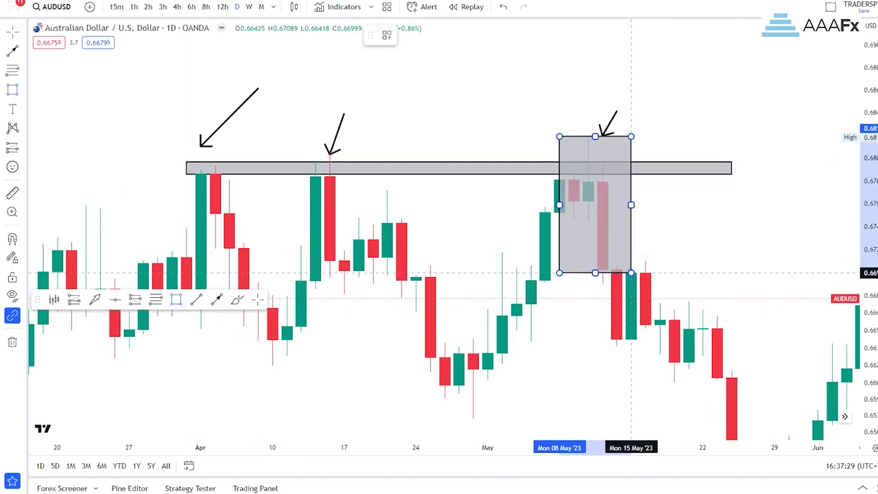
pyautogui.click(716, 259)
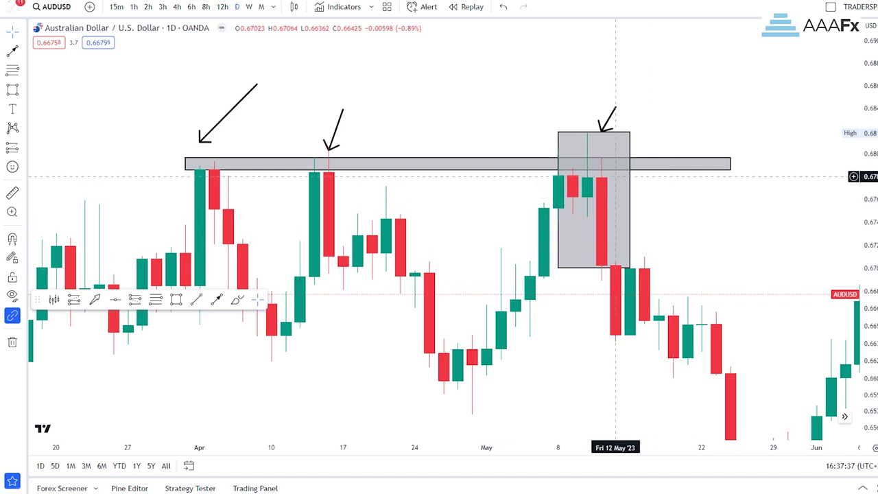
# - Refine the height of the 8–15 May rectangle to span from the 10 May wick high to the 11 May close
pyautogui.click(587, 132)
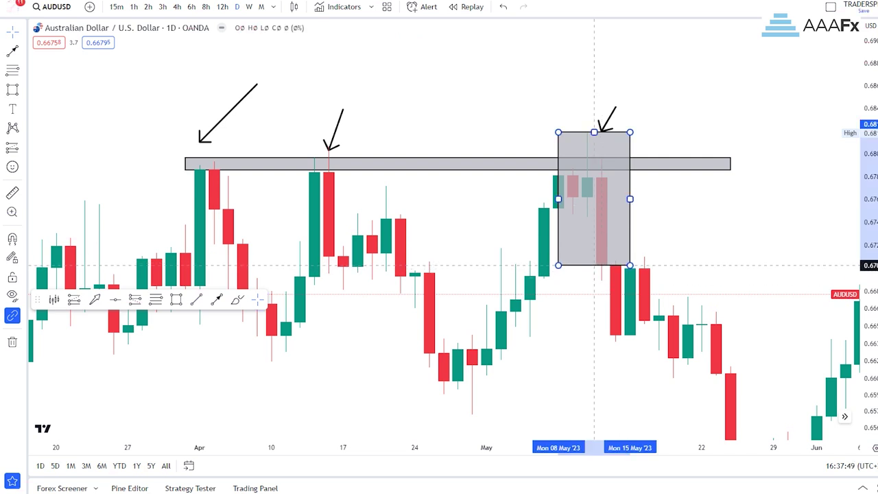
pyautogui.click(602, 265)
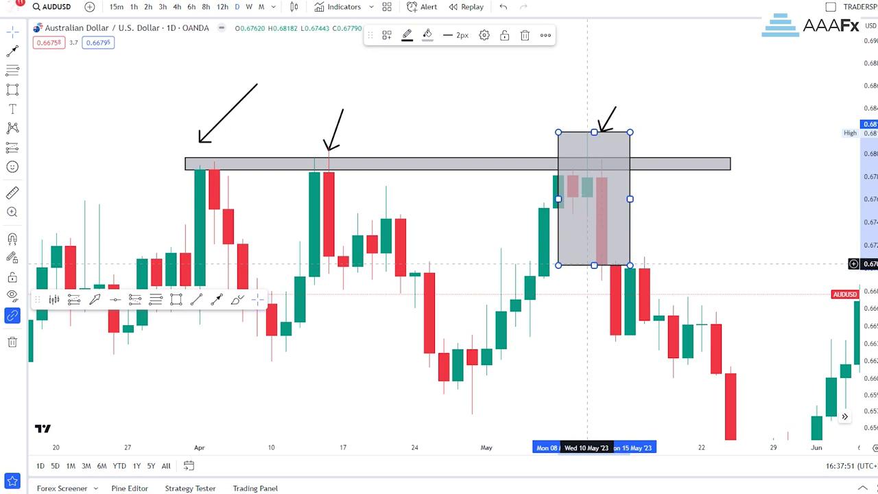
pyautogui.click(688, 233)
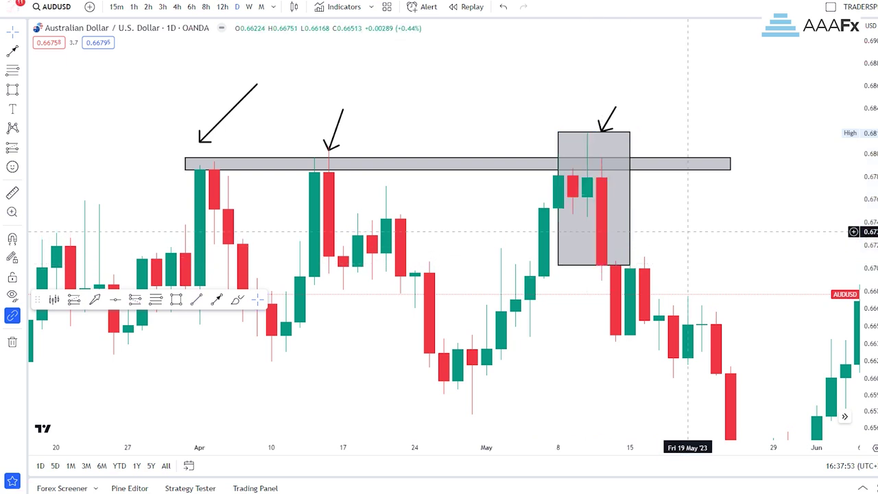
pyautogui.moveTo(594, 131); pyautogui.dragTo(594, 129)
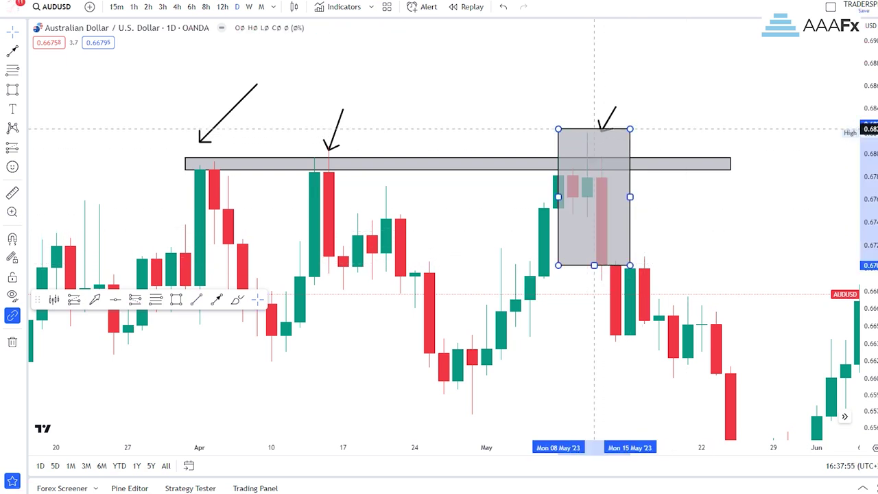
pyautogui.click(760, 257)
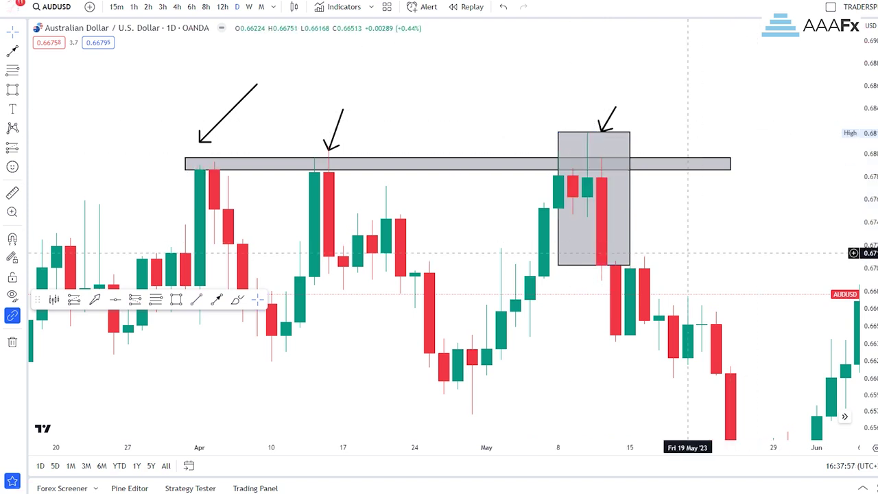
# - Point an arrow at the 11 May bearish candle, and delete both the arrow and the rectangle around the May candles
pyautogui.moveTo(701, 243); pyautogui.dragTo(643, 218)
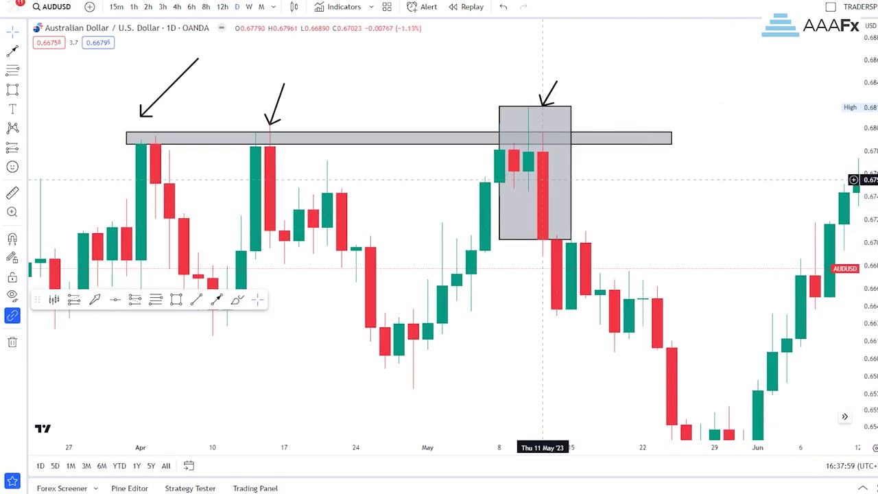
pyautogui.click(216, 299)
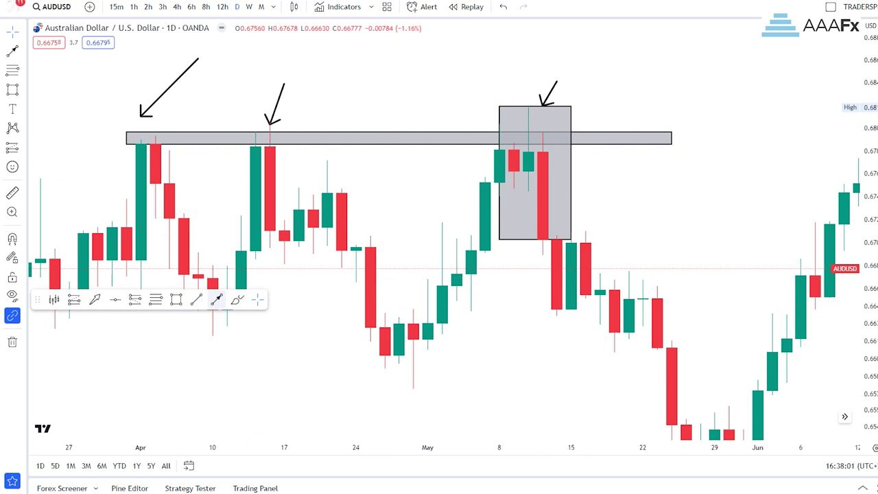
pyautogui.click(543, 172)
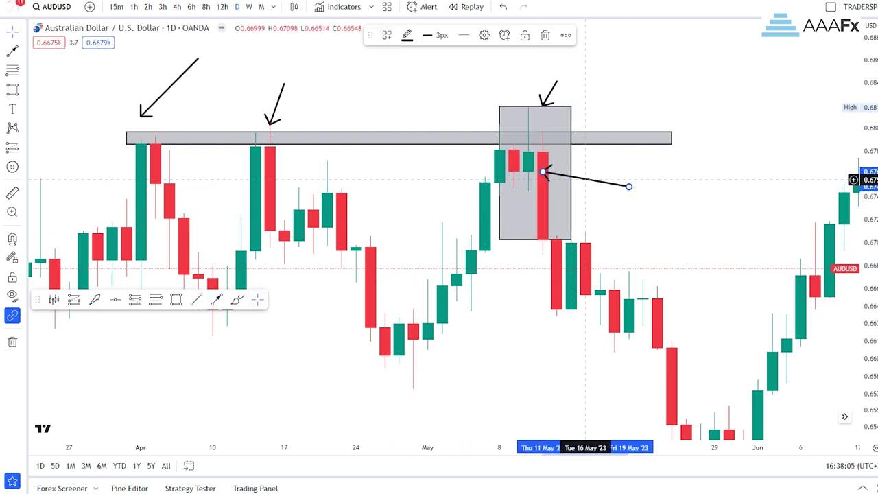
pyautogui.moveTo(585, 178)
pyautogui.mouseDown()
pyautogui.moveTo(599, 193)
pyautogui.moveTo(585, 192)
pyautogui.moveTo(585, 176)
pyautogui.moveTo(572, 172)
pyautogui.moveTo(578, 183)
pyautogui.moveTo(571, 173)
pyautogui.mouseUp()
pyautogui.click(545, 35)
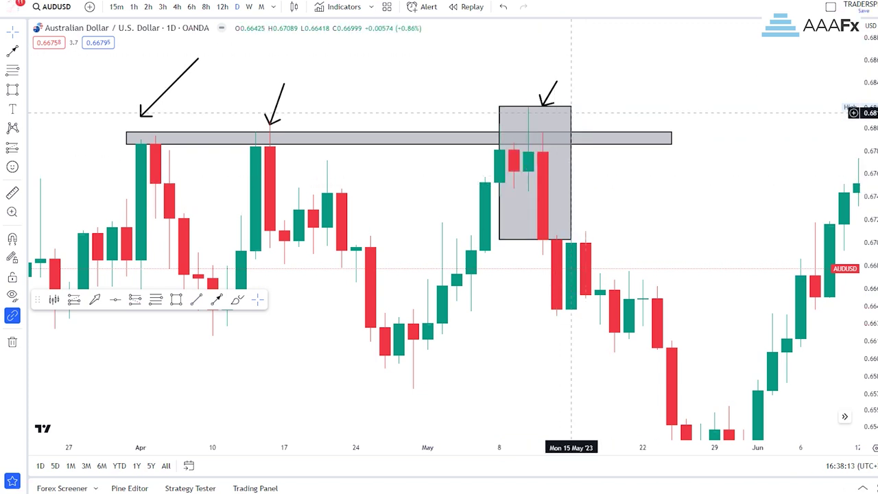
pyautogui.click(570, 107)
pyautogui.press('Delete')
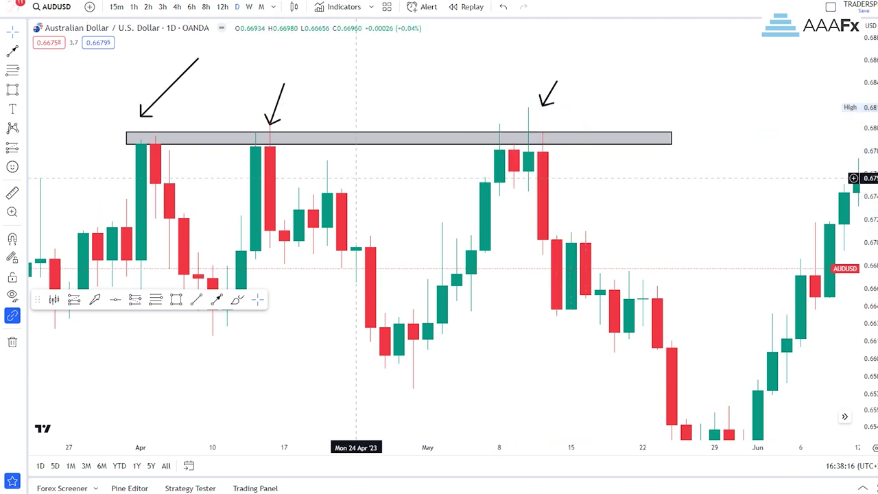
# - Start bar replay from Friday 12 May 2023, cutting off the candles after the third rejection
pyautogui.click(466, 6)
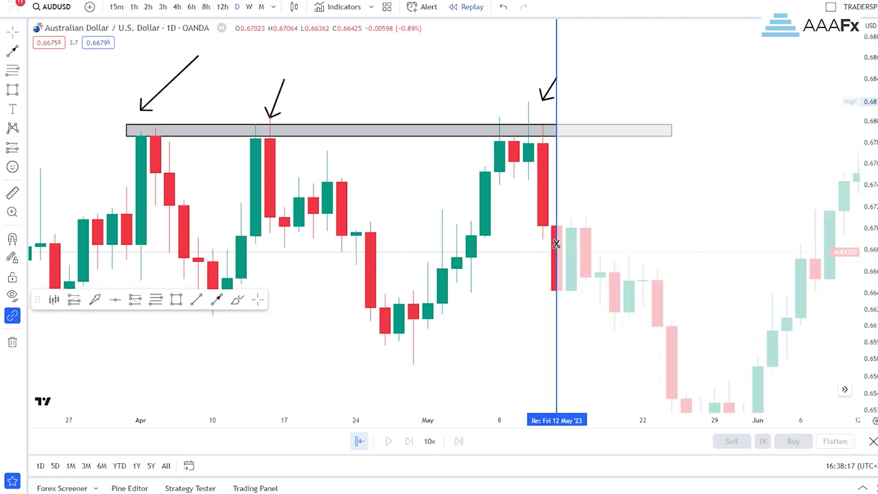
pyautogui.click(556, 243)
pyautogui.click(23, 32)
pyautogui.moveTo(55, 117); pyautogui.dragTo(207, 86)
pyautogui.click(595, 100)
pyautogui.scroll(3, 609, 92)
pyautogui.moveTo(736, 248); pyautogui.dragTo(680, 251)
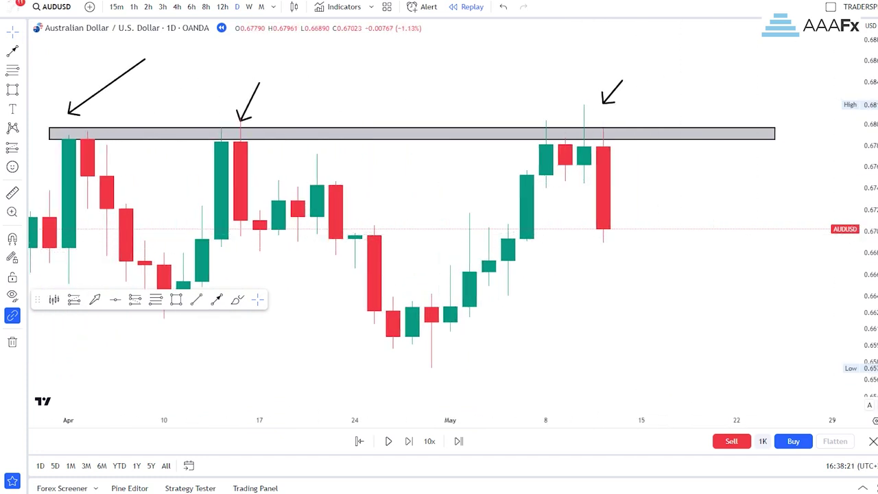
# - Circle the latest May rejection candles with the brush, and delete the freehand drawing
pyautogui.moveTo(868, 233); pyautogui.dragTo(868, 153)
pyautogui.moveTo(699, 176); pyautogui.dragTo(711, 195)
pyautogui.moveTo(653, 94)
pyautogui.mouseDown()
pyautogui.moveTo(614, 70)
pyautogui.moveTo(578, 140)
pyautogui.moveTo(672, 215)
pyautogui.moveTo(653, 92)
pyautogui.mouseUp()
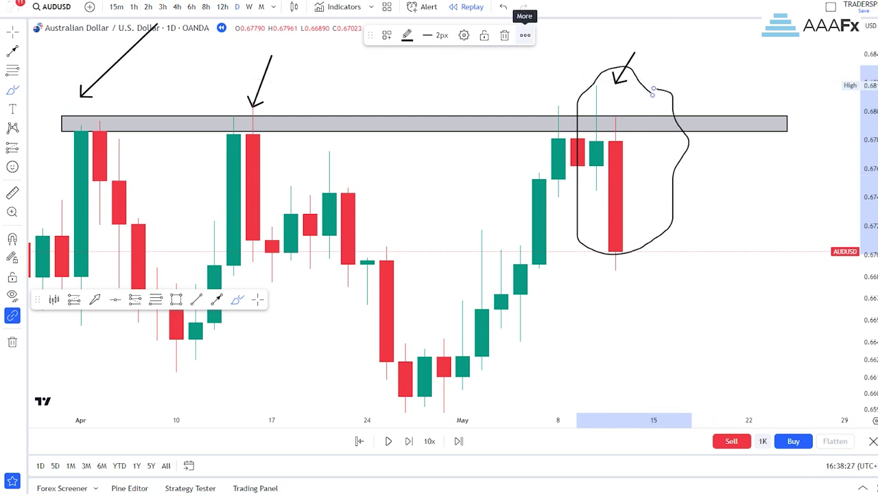
pyautogui.click(504, 35)
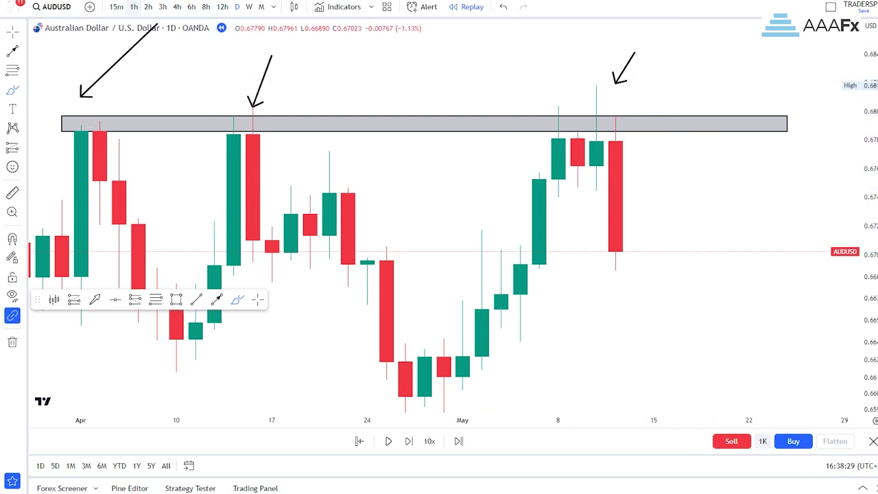
# - Switch the chart to the 1-hour timeframe and change from the brush back to the cross cursor
pyautogui.click(133, 7)
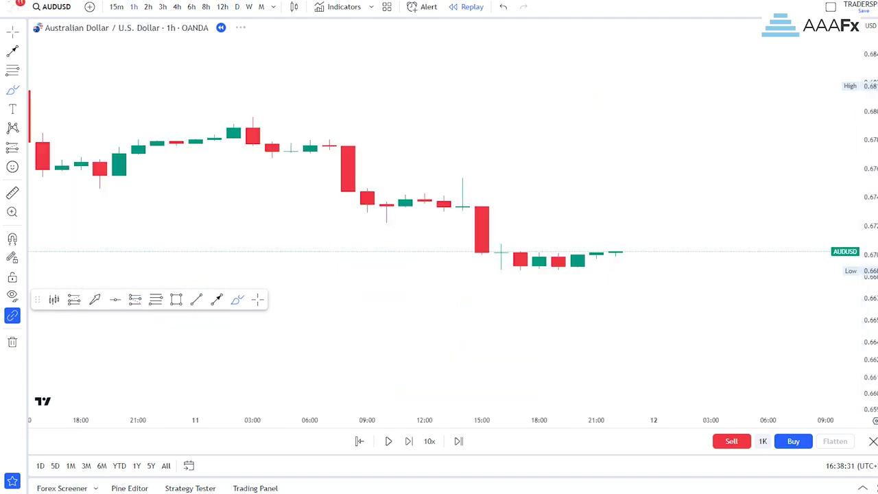
pyautogui.scroll(-5, 438, 181)
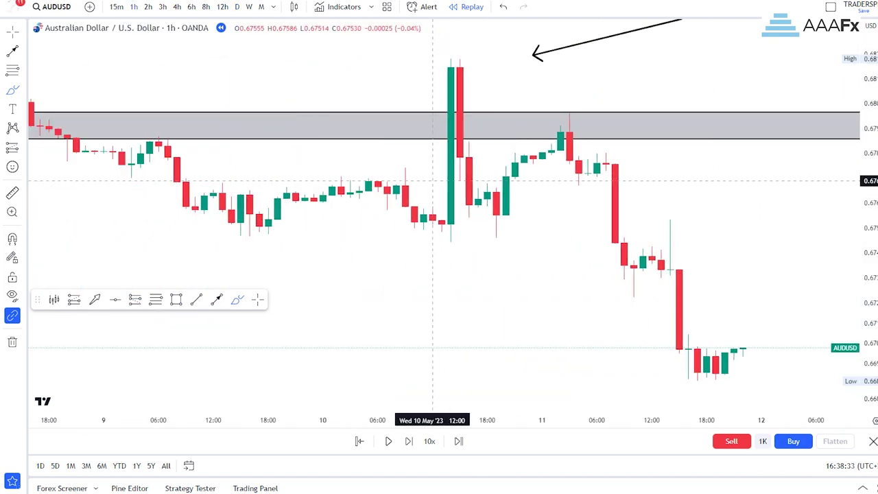
pyautogui.scroll(-5, 438, 182)
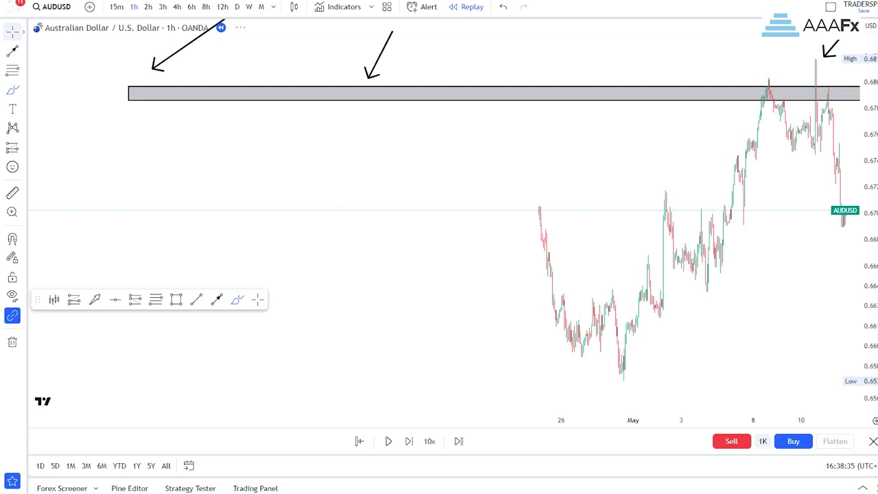
pyautogui.click(12, 32)
pyautogui.click(22, 31)
pyautogui.click(55, 32)
# - Draw a rising trend line from just below the 28 April low through the early-May swing low, ending beyond the latest candles
pyautogui.moveTo(637, 230); pyautogui.dragTo(539, 220)
pyautogui.scroll(1, 809, 273)
pyautogui.scroll(1, 810, 273)
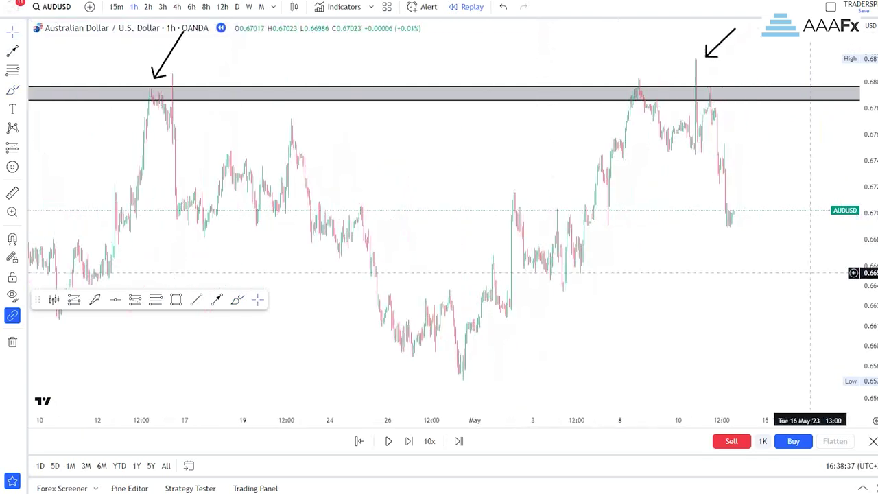
pyautogui.moveTo(869, 274); pyautogui.dragTo(869, 301)
pyautogui.moveTo(580, 332); pyautogui.dragTo(534, 311)
pyautogui.scroll(3, 533, 312)
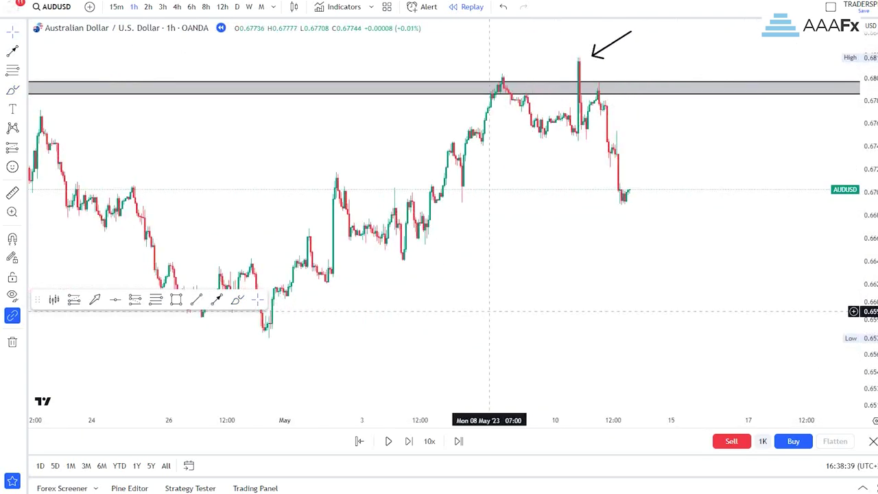
pyautogui.moveTo(38, 300); pyautogui.dragTo(20, 355)
pyautogui.click(179, 354)
pyautogui.click(270, 335)
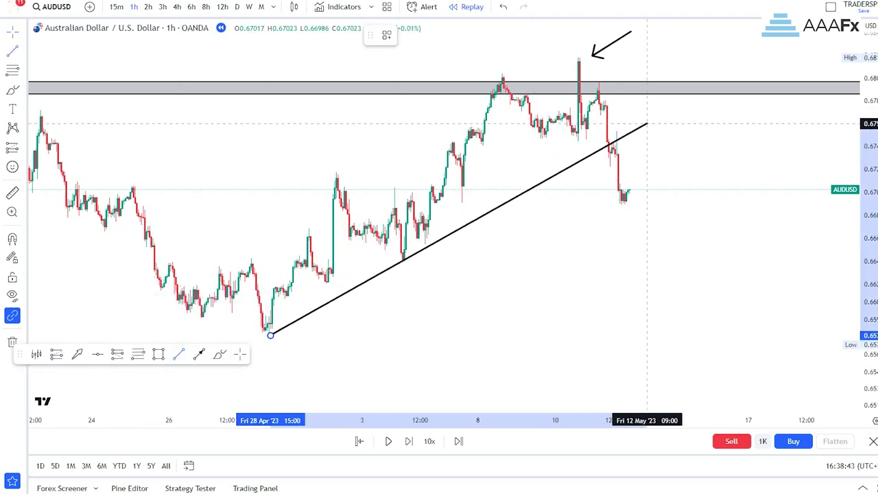
pyautogui.click(686, 101)
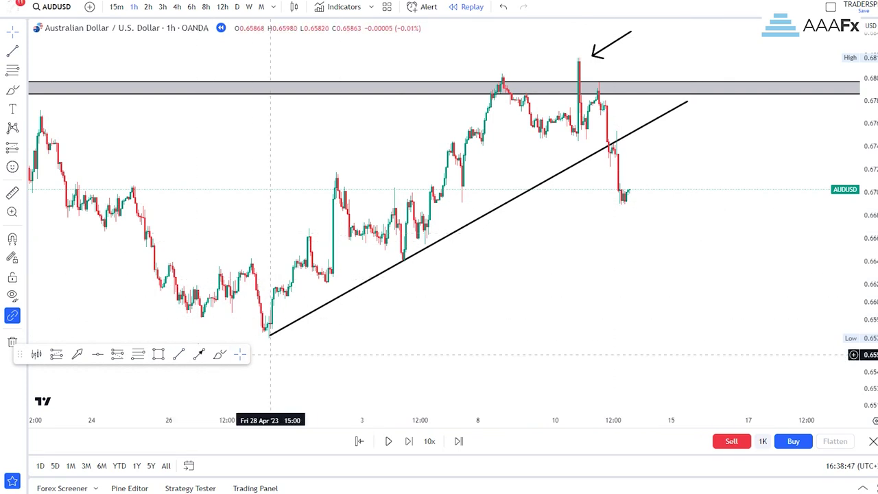
pyautogui.moveTo(268, 334); pyautogui.dragTo(262, 339)
pyautogui.moveTo(519, 318); pyautogui.dragTo(525, 320)
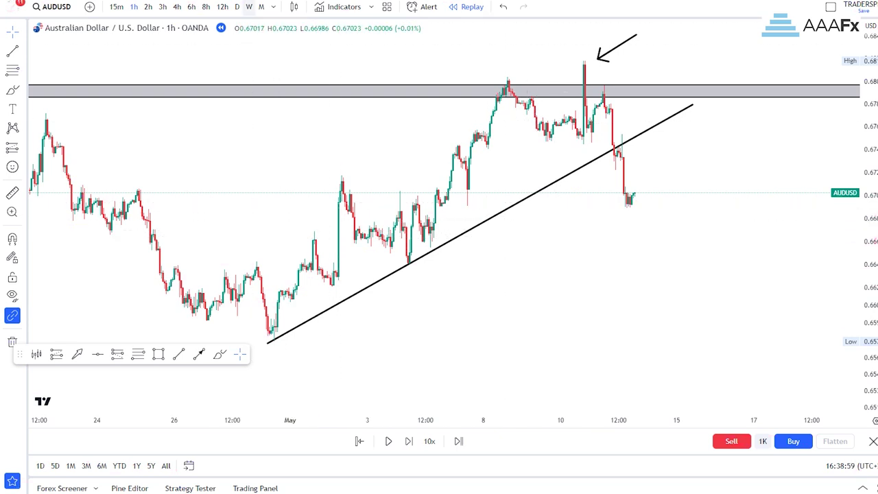
# - Switch the chart back to the daily timeframe with the zone, arrows and trend line in view
pyautogui.click(237, 7)
pyautogui.scroll(5, 709, 341)
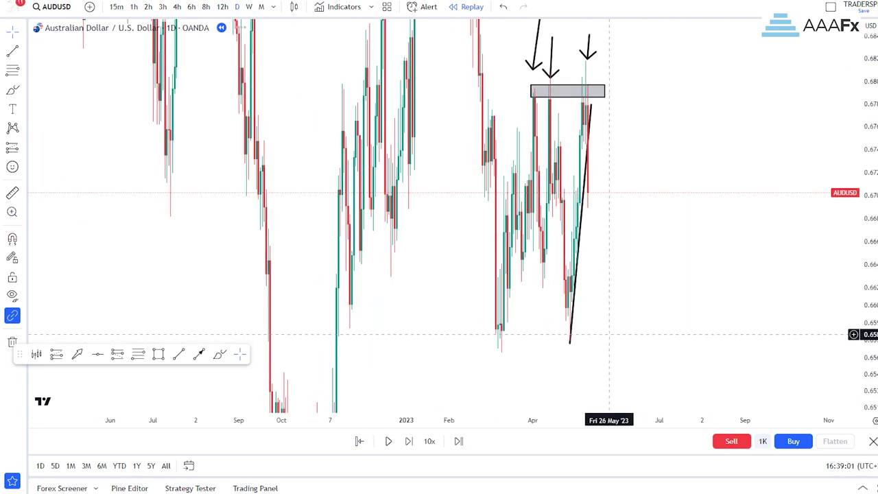
pyautogui.scroll(5, 608, 334)
pyautogui.moveTo(172, 192); pyautogui.dragTo(662, 237)
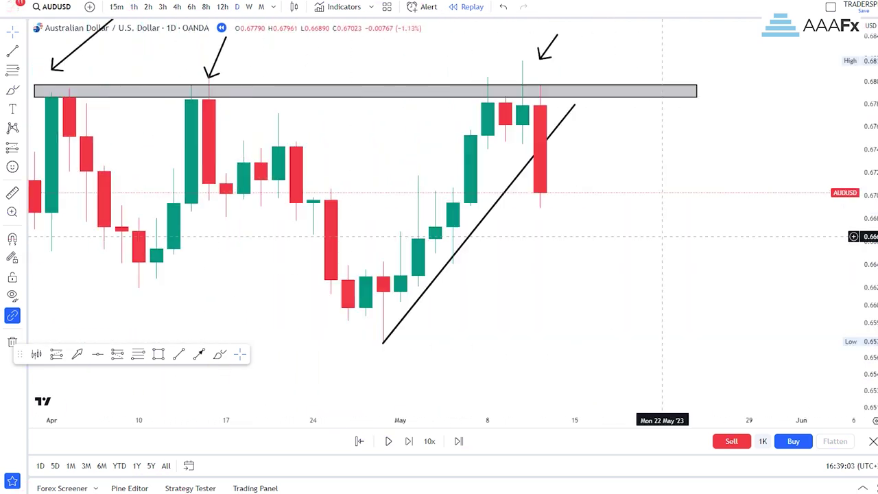
pyautogui.scroll(3, 662, 237)
pyautogui.moveTo(870, 237); pyautogui.dragTo(870, 275)
pyautogui.moveTo(619, 289); pyautogui.dragTo(684, 300)
pyautogui.moveTo(567, 321); pyautogui.dragTo(650, 348)
pyautogui.scroll(-2, 653, 349)
# - Point an arrow at the resistance zone above the 4 May candle, and delete that arrow
pyautogui.click(199, 354)
pyautogui.moveTo(578, 90); pyautogui.dragTo(541, 138)
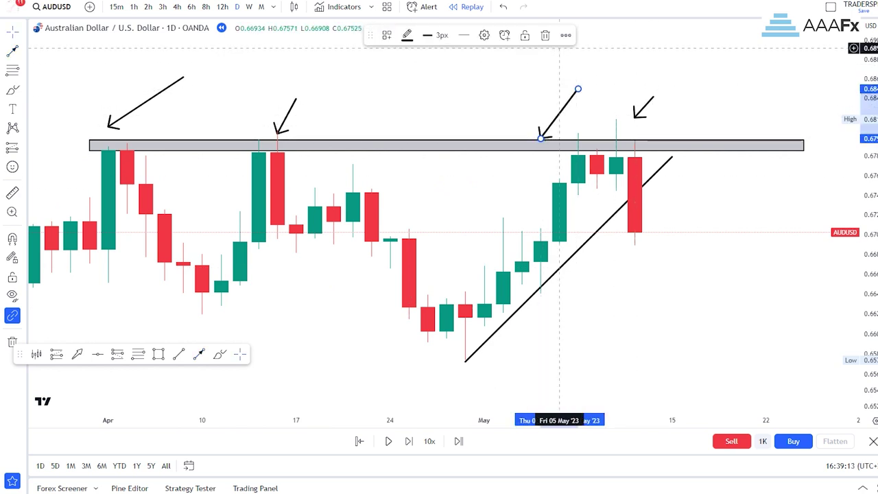
pyautogui.press('Delete')
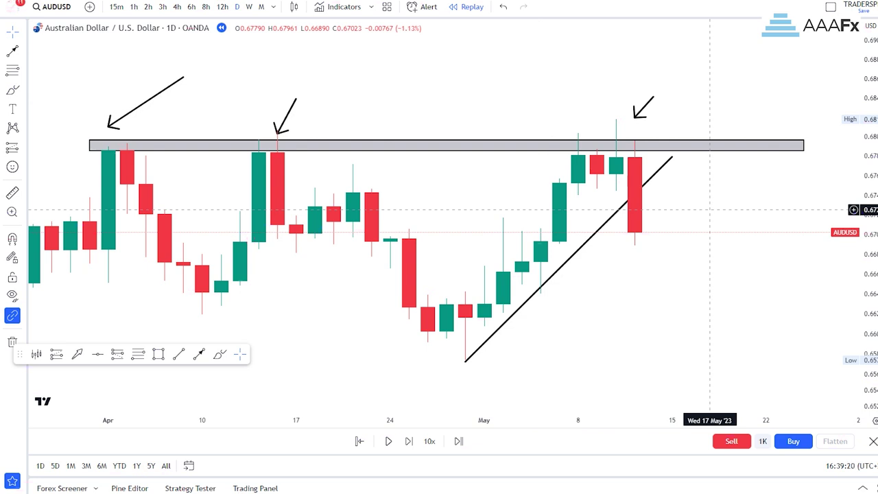
# - Circle the daily candles from 8 May to 11 May with the brush, and delete the circle
pyautogui.click(220, 354)
pyautogui.moveTo(672, 218)
pyautogui.mouseDown()
pyautogui.moveTo(672, 180)
pyautogui.moveTo(635, 118)
pyautogui.moveTo(579, 199)
pyautogui.moveTo(672, 225)
pyautogui.mouseUp()
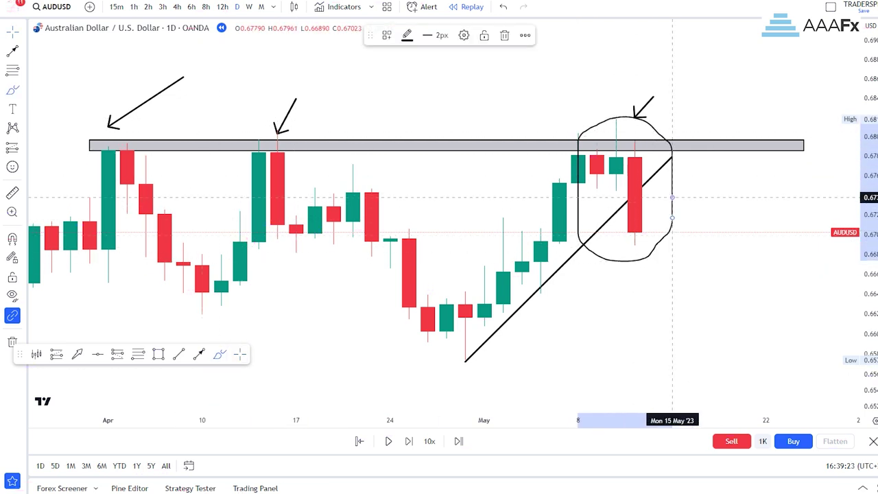
pyautogui.click(504, 35)
# - Point an arrow up at the rising trend line beneath the 9 May candle, and delete that arrow
pyautogui.click(199, 354)
pyautogui.moveTo(634, 267)
pyautogui.mouseDown()
pyautogui.moveTo(611, 240)
pyautogui.moveTo(597, 241)
pyautogui.mouseUp()
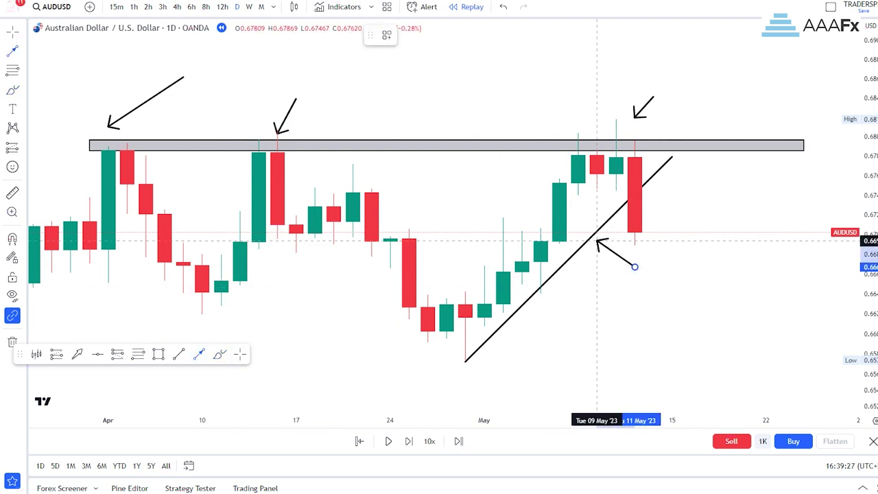
pyautogui.scroll(4, 593, 247)
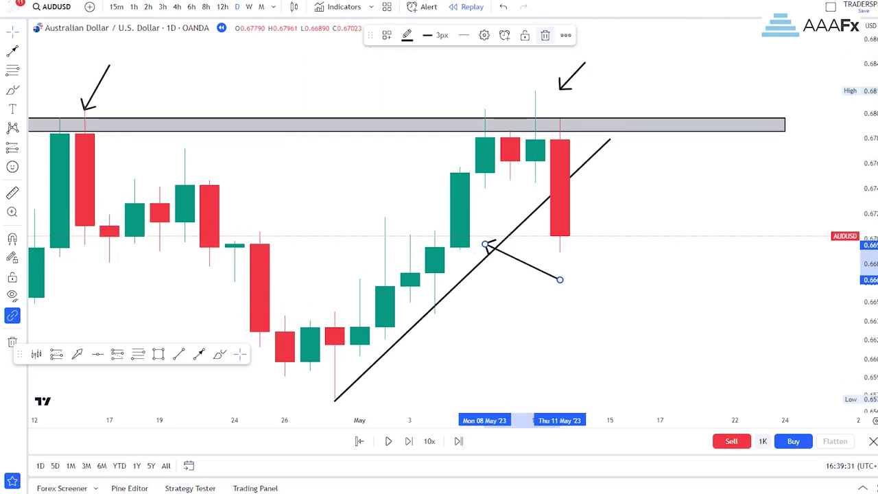
pyautogui.press('Delete')
# - Examine how price breaks the rising trend line on the 1-hour AUDUSD chart, and return to the daily timeframe
pyautogui.click(133, 7)
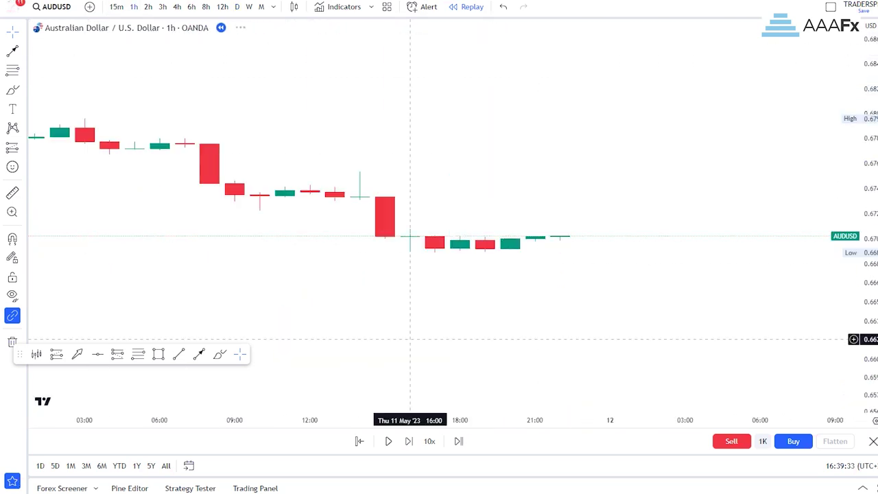
pyautogui.scroll(-6, 417, 331)
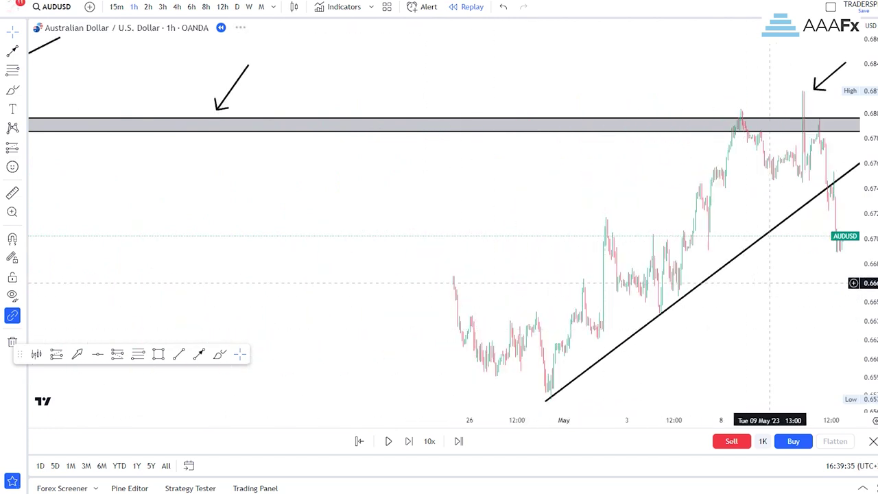
pyautogui.scroll(4, 724, 282)
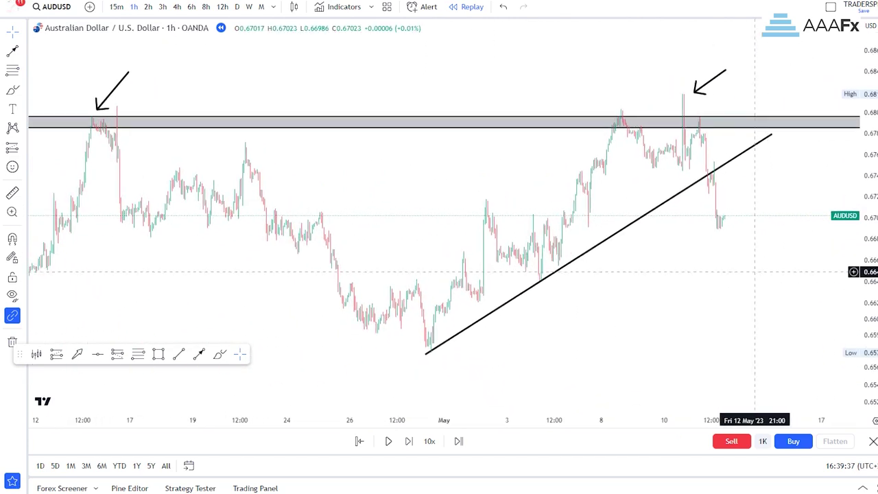
pyautogui.scroll(3, 724, 282)
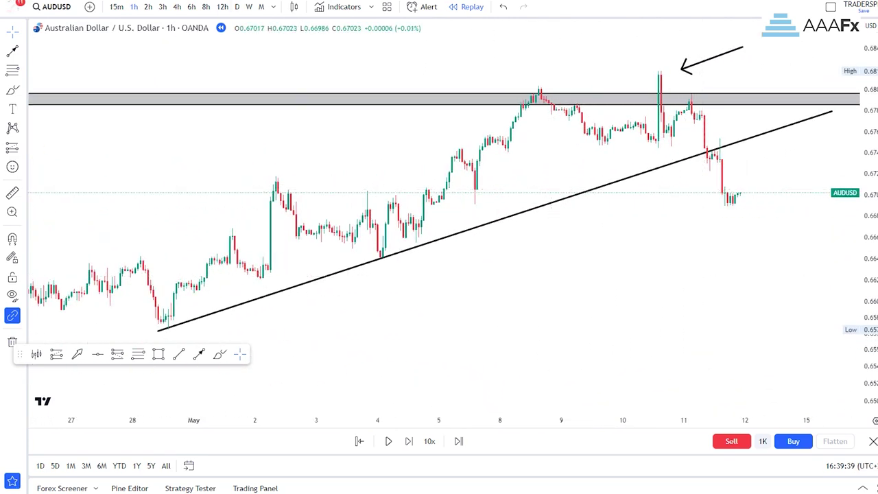
pyautogui.scroll(5, 679, 282)
pyautogui.moveTo(321, 216); pyautogui.dragTo(665, 218)
pyautogui.scroll(6, 674, 220)
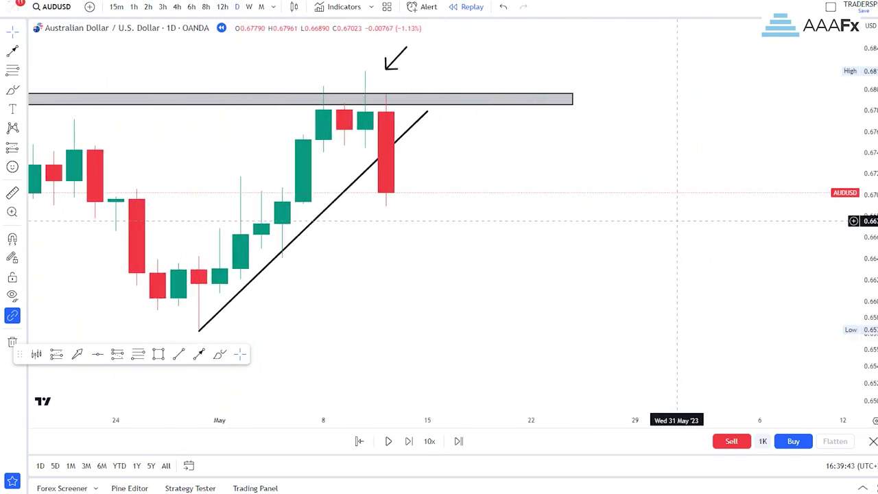
# - Draw an arrow from below the latest candles pointing at the rising trend line beneath the 8 May candle
pyautogui.moveTo(432, 252); pyautogui.dragTo(717, 265)
pyautogui.scroll(3, 714, 265)
pyautogui.moveTo(868, 273); pyautogui.dragTo(868, 229)
pyautogui.moveTo(644, 214); pyautogui.dragTo(752, 256)
pyautogui.scroll(-4, 717, 294)
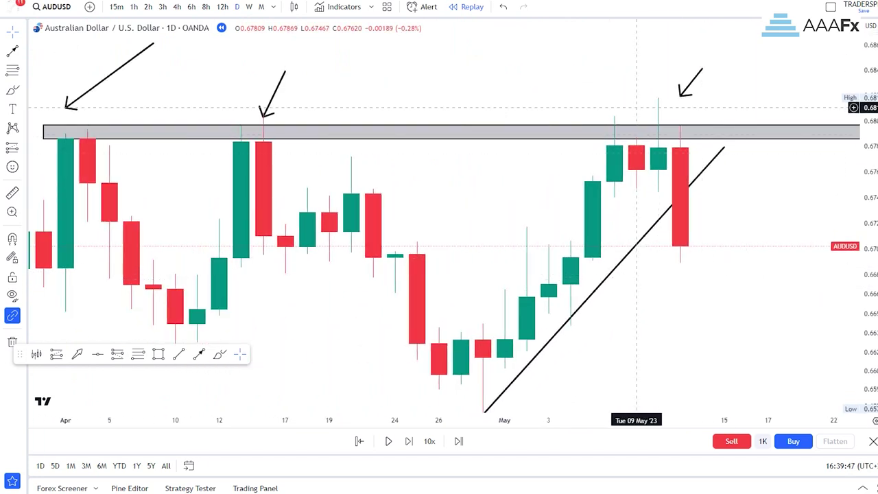
pyautogui.moveTo(869, 248); pyautogui.dragTo(869, 286)
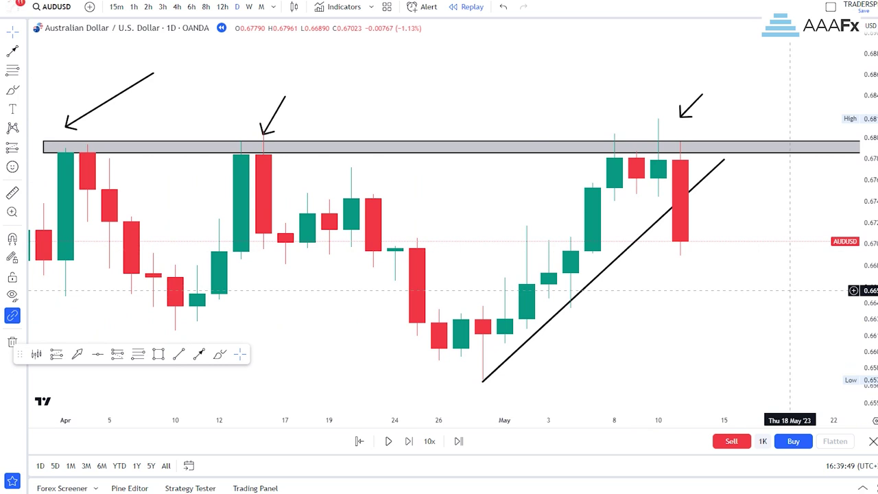
pyautogui.moveTo(746, 285); pyautogui.dragTo(708, 285)
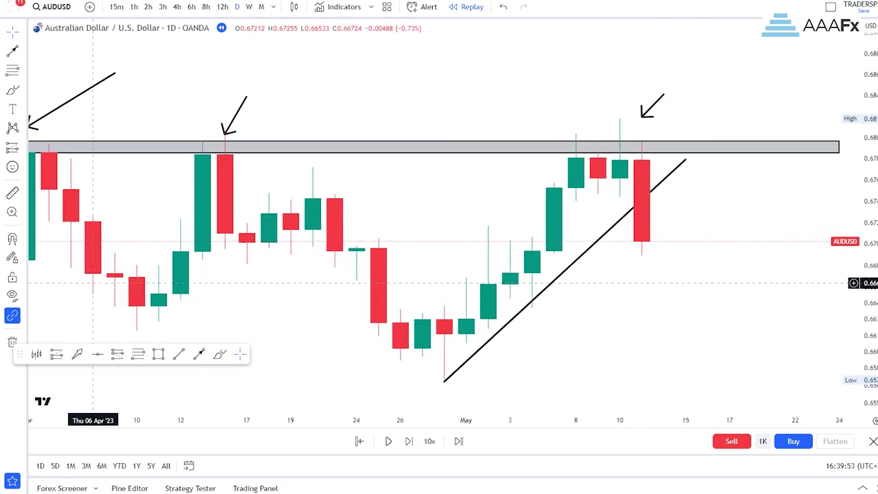
pyautogui.click(198, 353)
pyautogui.moveTo(619, 301); pyautogui.dragTo(576, 259)
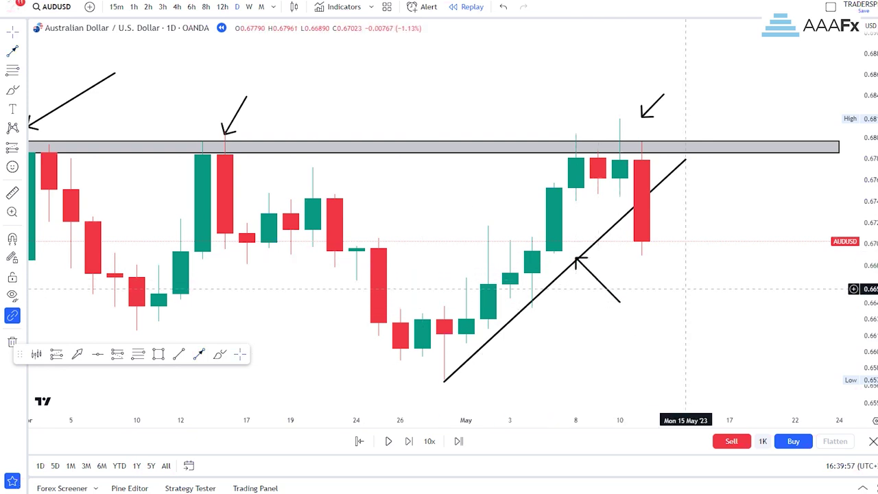
pyautogui.click(598, 278)
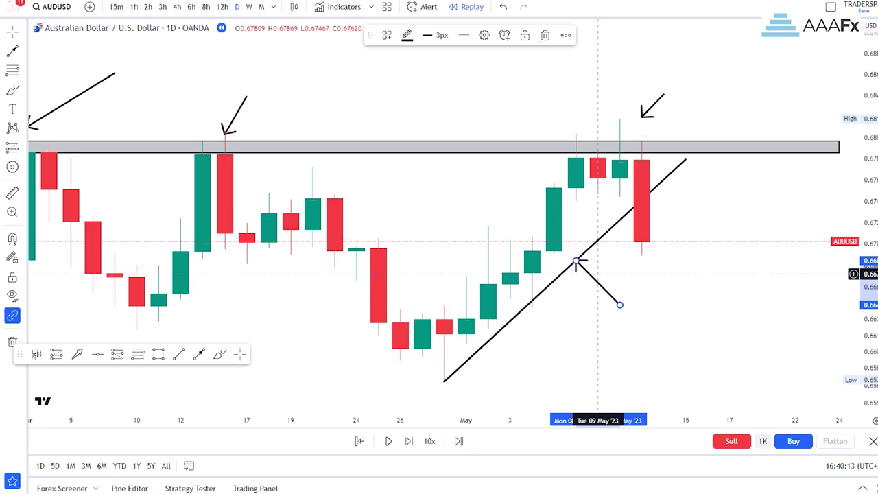
# - Draw an arrow from above the 8 May candle to the upper wick of the 10 May candle over the resistance zone
pyautogui.click(199, 354)
pyautogui.click(575, 98)
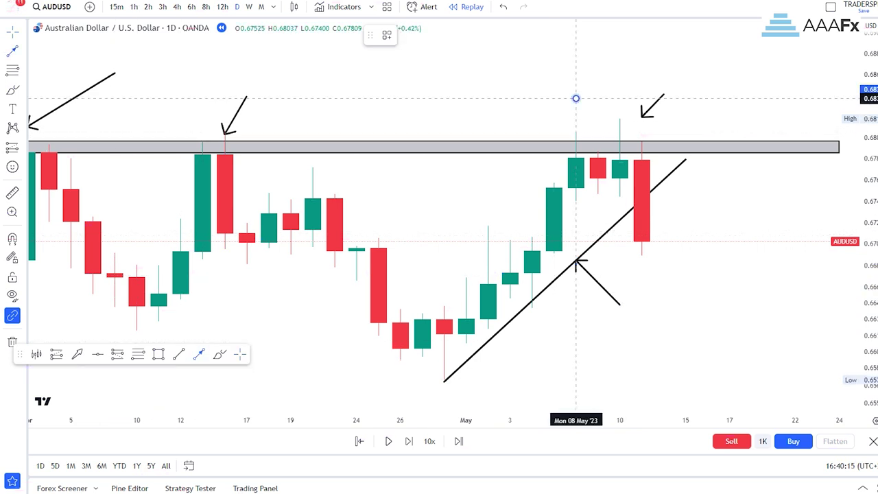
pyautogui.moveTo(575, 98); pyautogui.dragTo(619, 130)
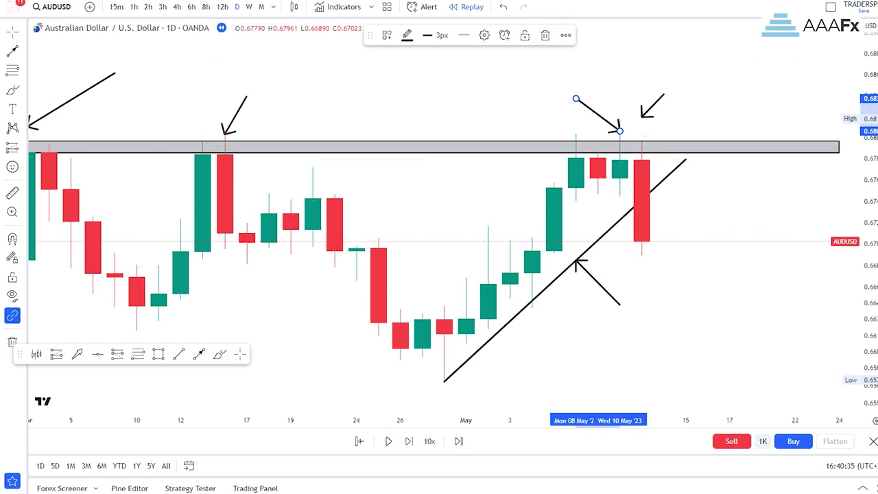
# - Switch the chart to AUDCHF on the 4-hour timeframe with the June price swings in view
pyautogui.press('Down')
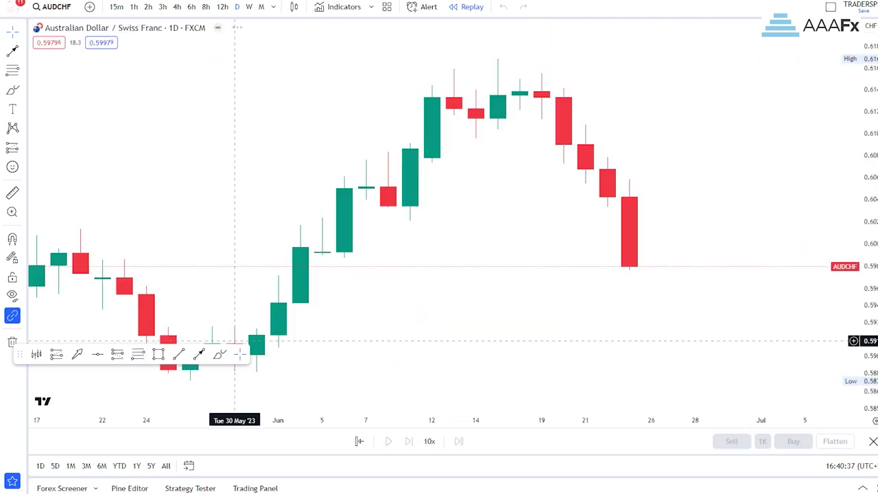
pyautogui.scroll(-14, 363, 260)
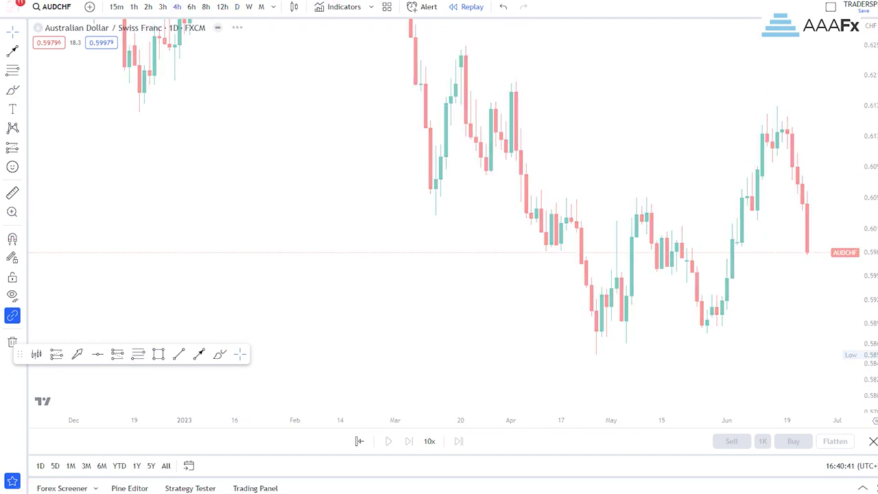
pyautogui.click(177, 6)
pyautogui.scroll(-4, 639, 245)
pyautogui.moveTo(866, 280); pyautogui.dragTo(866, 172)
pyautogui.scroll(3, 543, 292)
pyautogui.moveTo(543, 293); pyautogui.dragTo(622, 288)
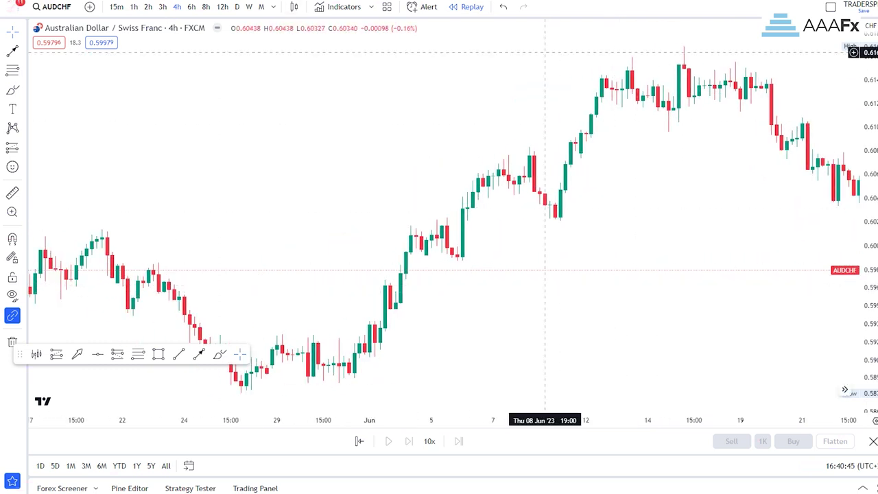
# - Start bar replay on the AUDCHF chart with the strong bullish 9 June candle as the last bar
pyautogui.click(565, 291)
pyautogui.click(13, 31)
pyautogui.moveTo(387, 155); pyautogui.dragTo(624, 155)
pyautogui.moveTo(649, 176); pyautogui.dragTo(435, 149)
pyautogui.scroll(3, 435, 148)
pyautogui.moveTo(870, 305); pyautogui.dragTo(870, 228)
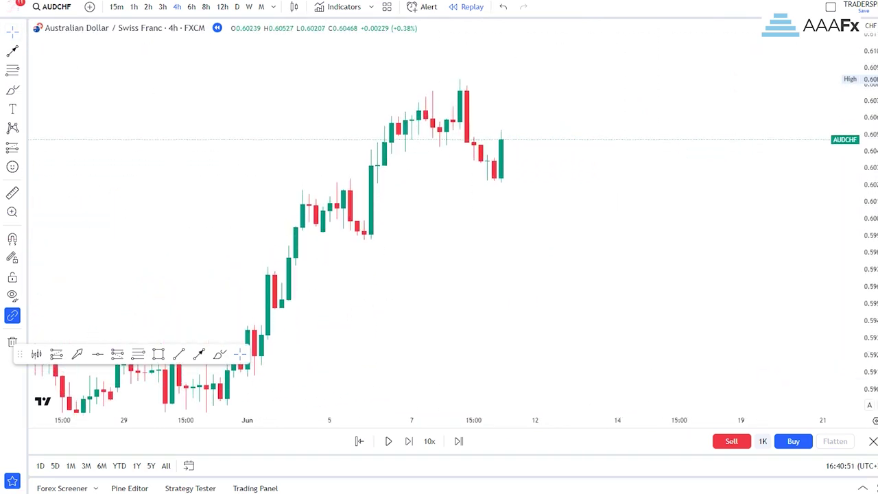
# - Draw a thin support zone rectangle over the early-June highs and the 9 June lows, from 1 June 15:00 to 13 June 07:00
pyautogui.moveTo(541, 245); pyautogui.dragTo(668, 259)
pyautogui.click(158, 354)
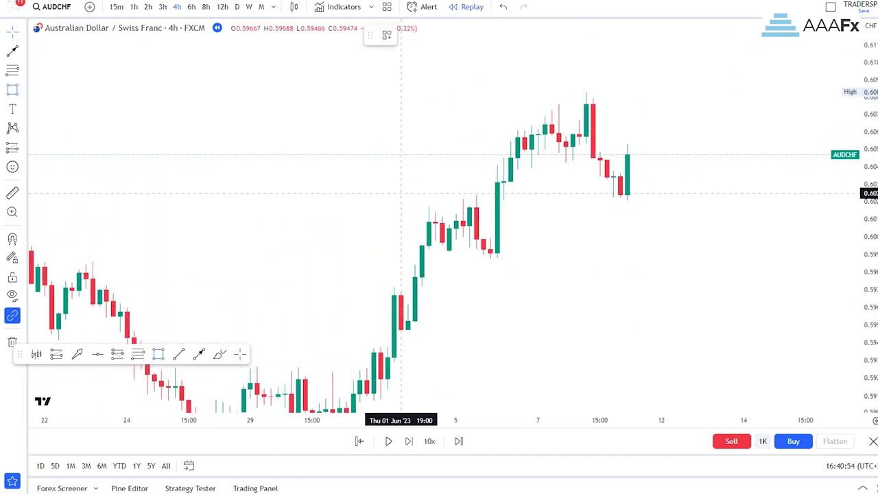
pyautogui.moveTo(401, 196); pyautogui.dragTo(709, 200)
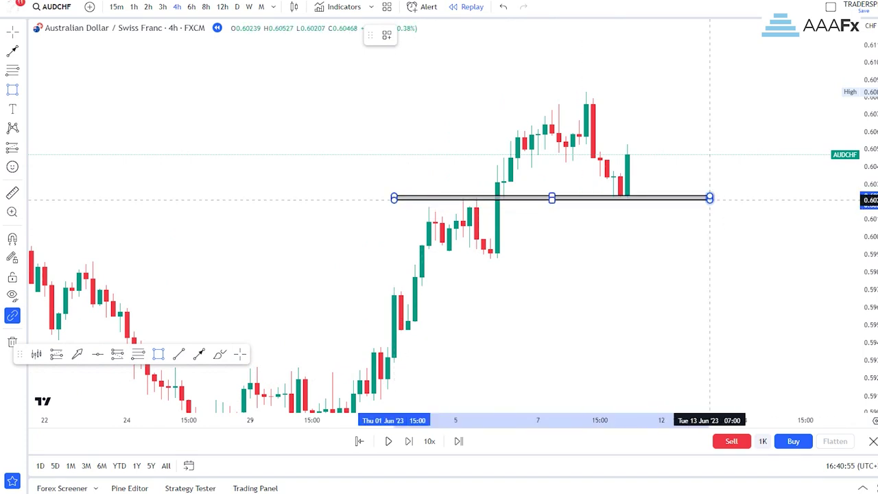
pyautogui.click(653, 299)
# - Draw an arrow from below pointing at the support zone under the 9 June 07:00 candle
pyautogui.scroll(5, 653, 299)
pyautogui.moveTo(484, 285); pyautogui.dragTo(609, 312)
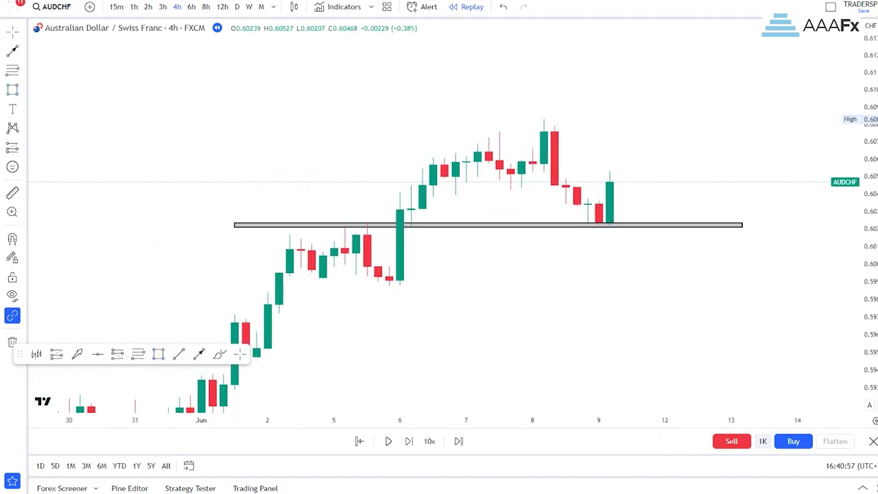
pyautogui.moveTo(870, 350); pyautogui.dragTo(870, 237)
pyautogui.scroll(3, 676, 238)
pyautogui.click(198, 354)
pyautogui.click(600, 289)
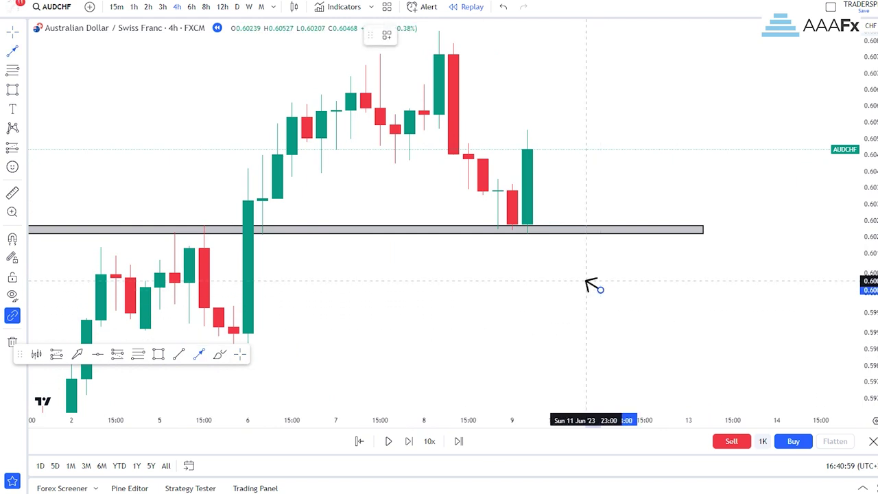
pyautogui.click(528, 243)
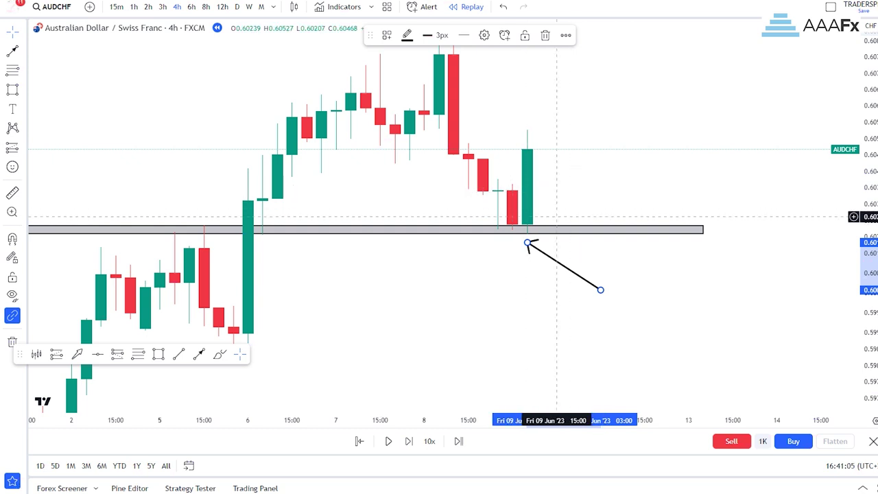
# - Switch the AUDCHF chart to the 15-minute timeframe with the support zone and the price decline in view
pyautogui.click(116, 7)
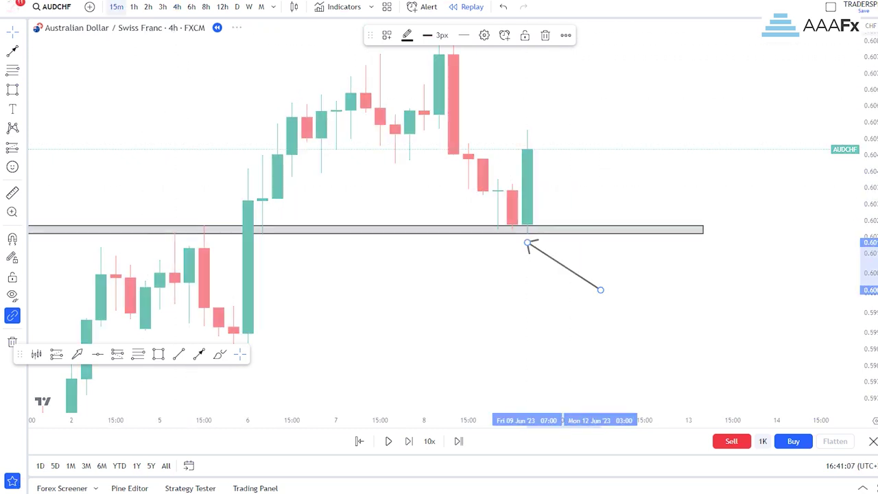
pyautogui.scroll(-4, 255, 280)
pyautogui.scroll(-5, 373, 278)
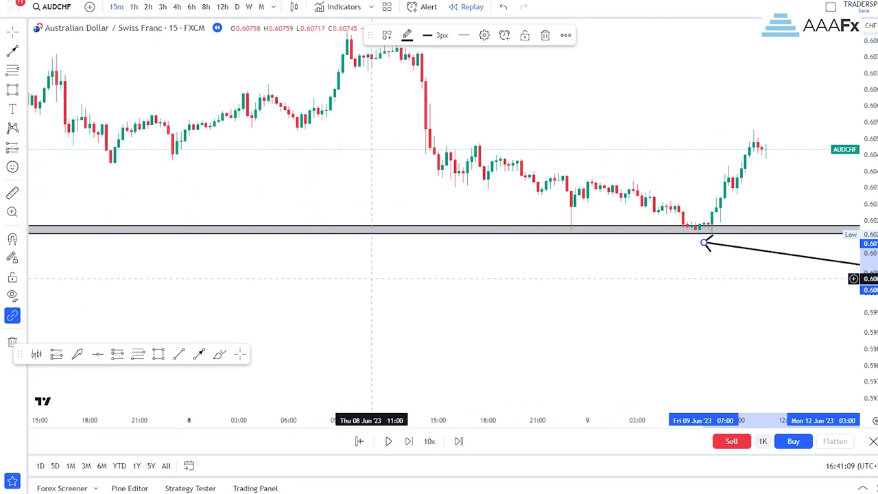
pyautogui.moveTo(867, 284); pyautogui.dragTo(867, 223)
pyautogui.click(437, 162)
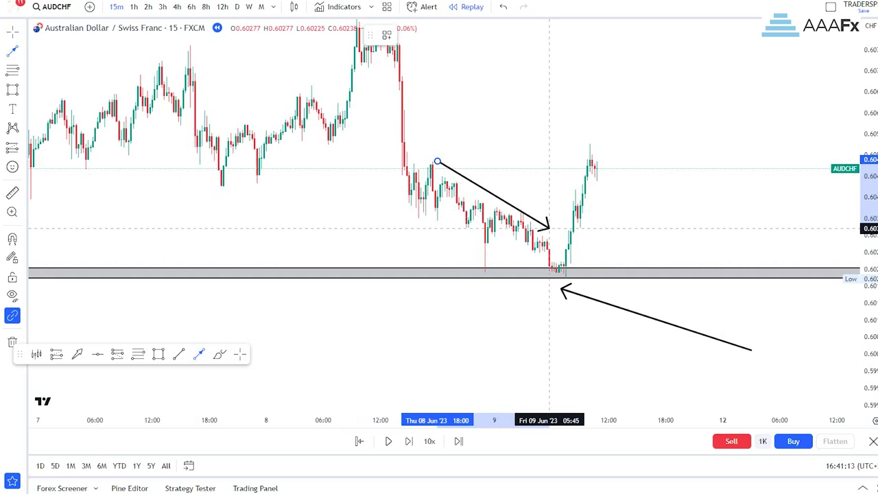
pyautogui.click(553, 241)
pyautogui.press('Delete')
# - Draw a falling trend line from the 8 June 17:15 swing high along the lower highs to the support zone at 9 June 14:15
pyautogui.click(178, 354)
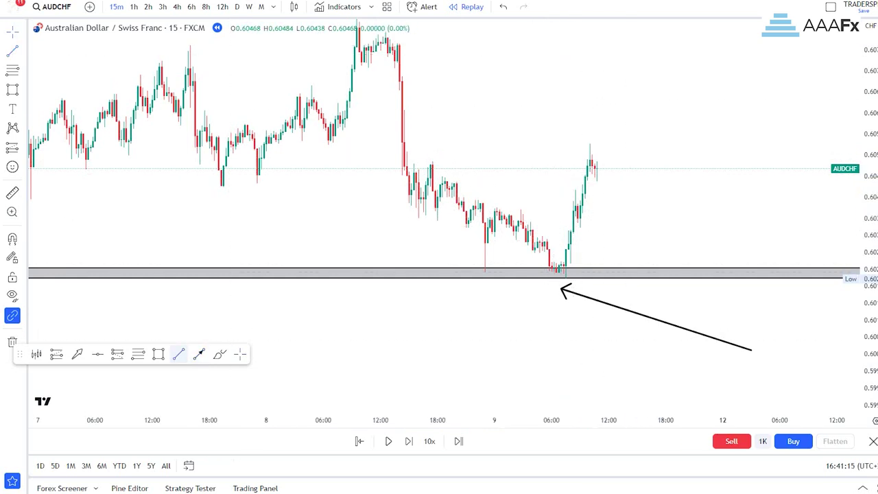
pyautogui.click(435, 165)
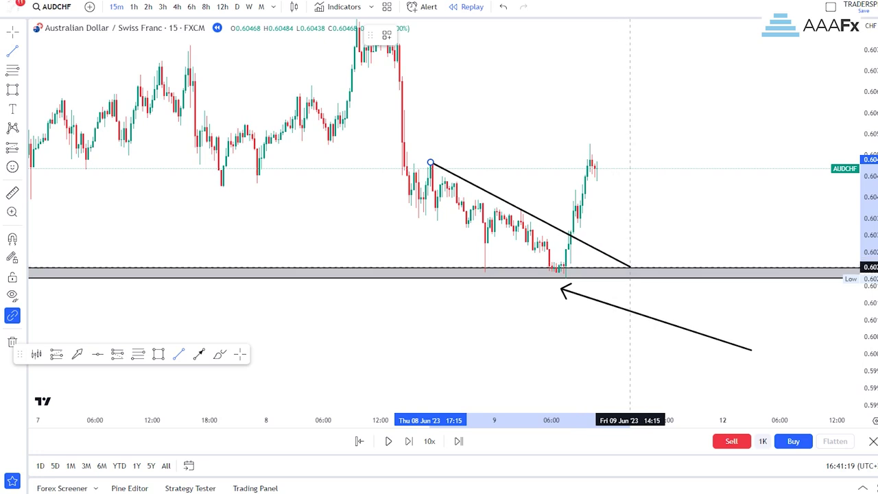
pyautogui.click(629, 266)
pyautogui.scroll(2, 325, 220)
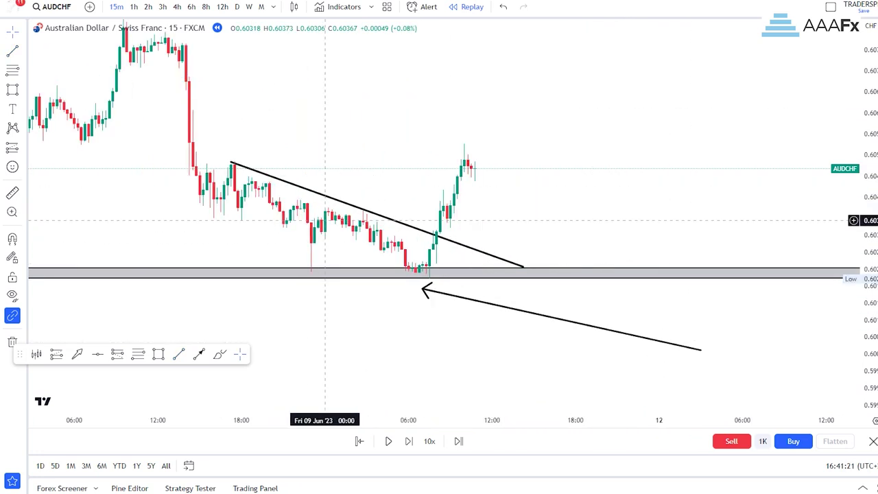
pyautogui.moveTo(478, 195); pyautogui.dragTo(578, 183)
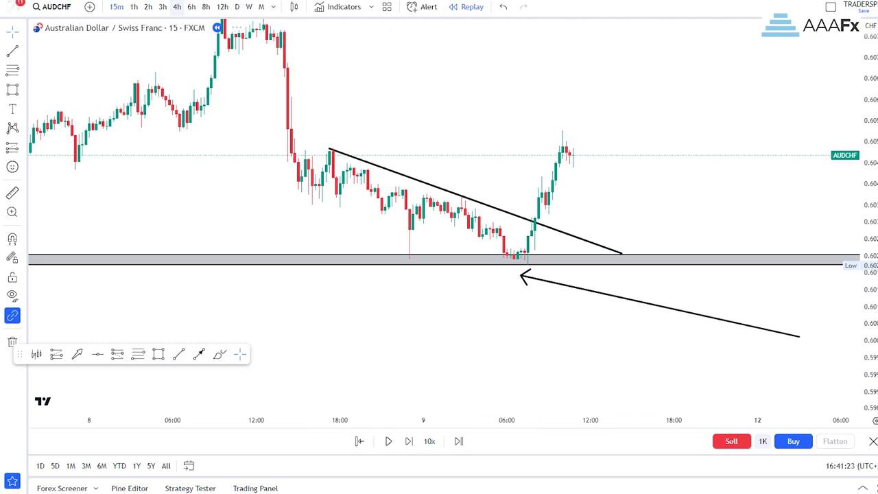
# - Return the AUDCHF chart to the 4-hour timeframe with the support zone, trend line and arrow enlarged in view
pyautogui.click(177, 6)
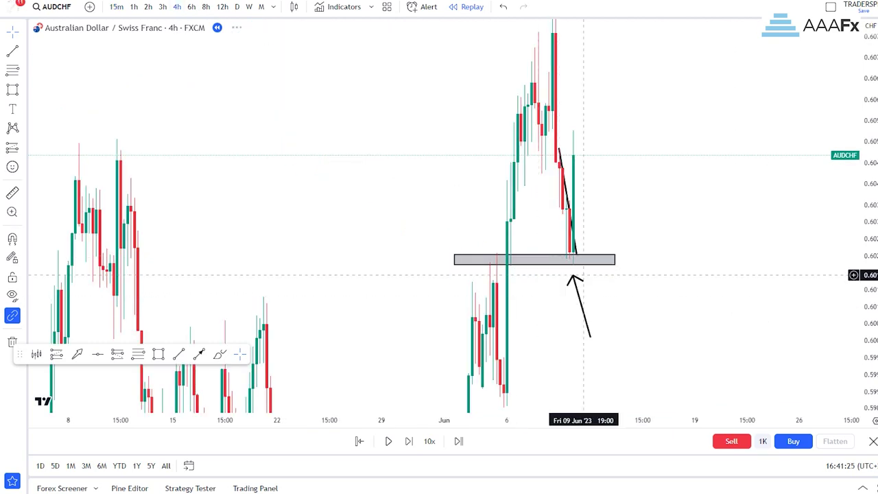
pyautogui.scroll(3, 583, 168)
pyautogui.scroll(-2, 288, 168)
pyautogui.scroll(4, 642, 168)
pyautogui.scroll(2, 642, 168)
pyautogui.moveTo(867, 171); pyautogui.dragTo(867, 248)
pyautogui.moveTo(403, 176); pyautogui.dragTo(768, 184)
pyautogui.scroll(1, 782, 192)
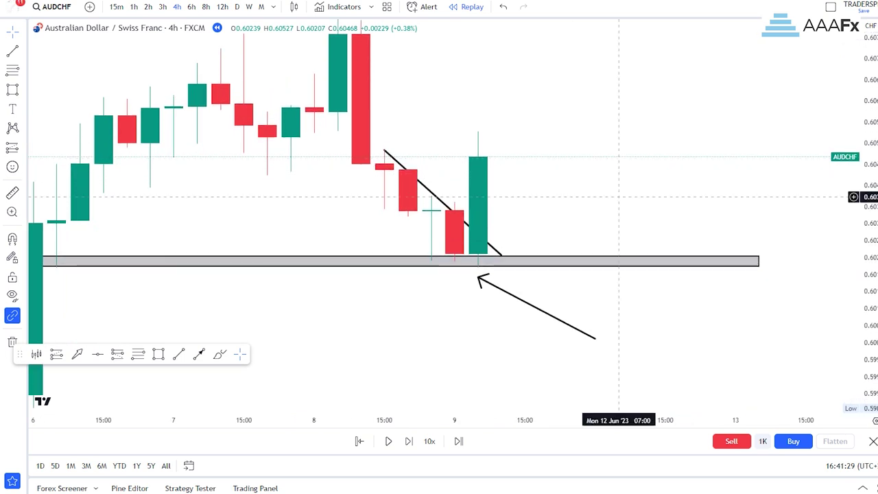
# - Point an arrow at the body of the bullish 9 June candle crossing the falling trend line, and delete that arrow
pyautogui.click(548, 228)
pyautogui.click(478, 204)
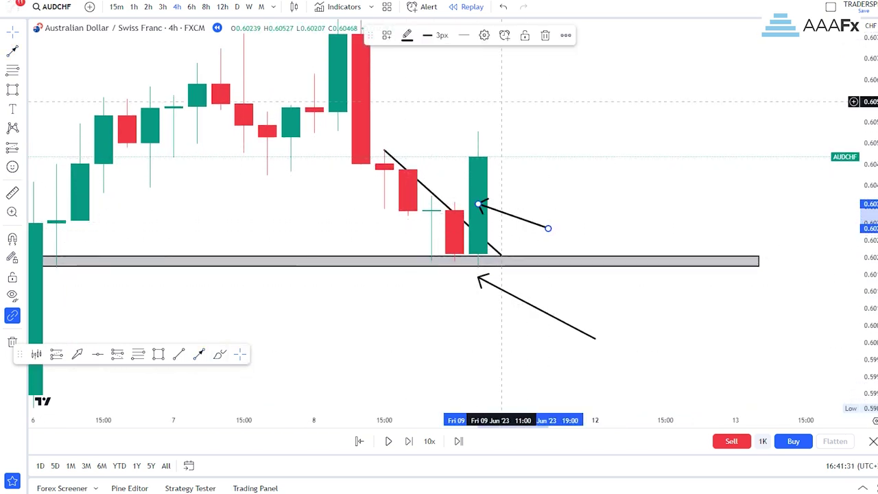
pyautogui.press('Delete')
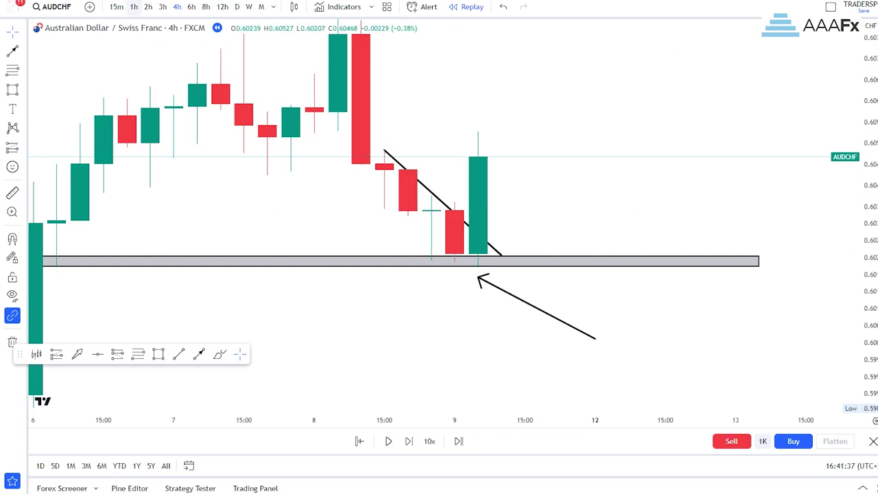
# - On the 15-minute AUDCHF chart, draw an arrow along the 9 June rise from the support zone through the trend line, and delete that arrow
pyautogui.click(117, 7)
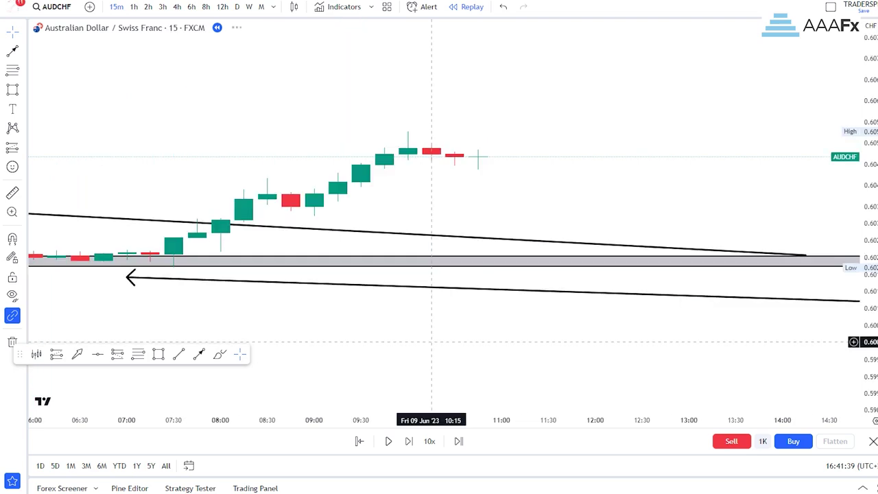
pyautogui.scroll(-10, 573, 322)
pyautogui.scroll(5, 573, 322)
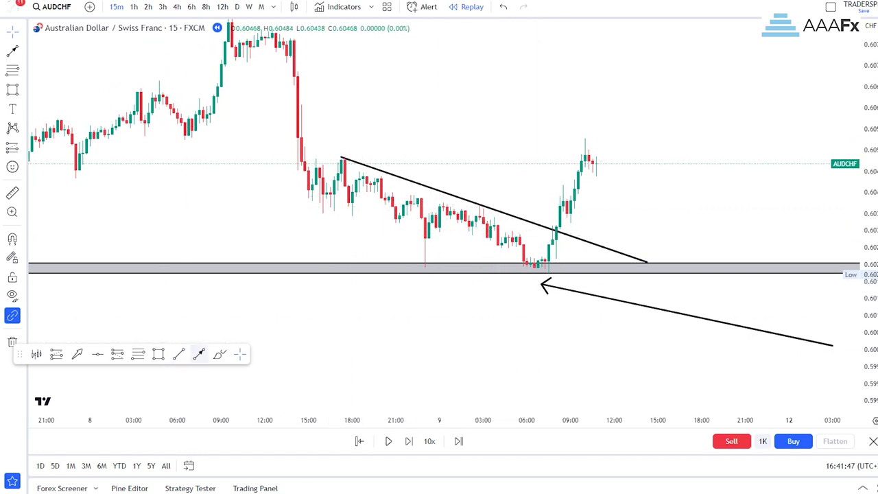
pyautogui.moveTo(552, 261); pyautogui.dragTo(610, 163)
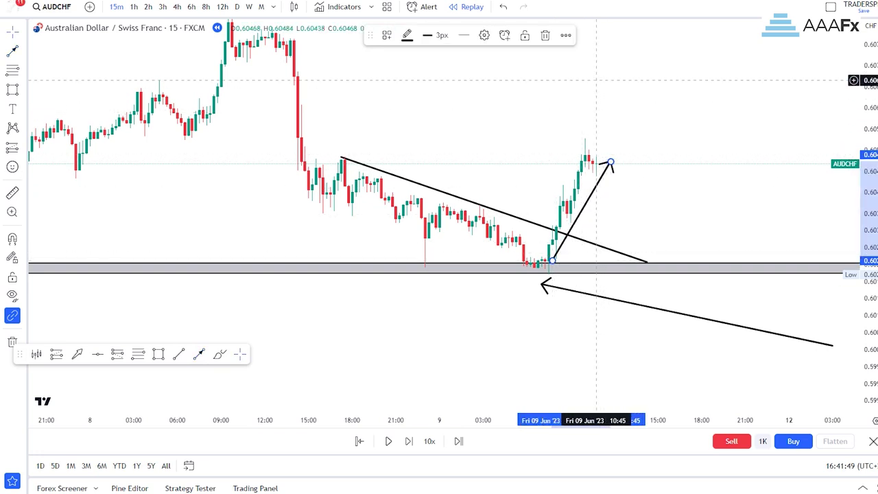
pyautogui.press('Delete')
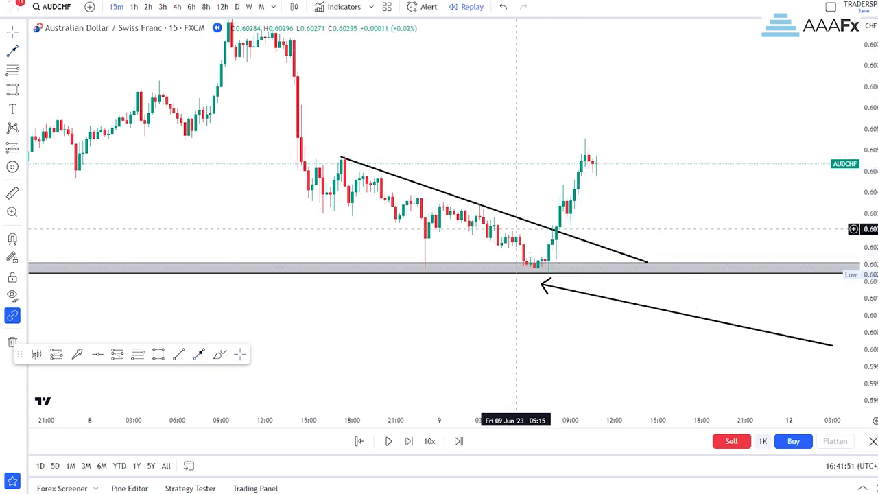
# - On the 4-hour AUDCHF chart, shorten the arrow beneath the bullish 9 June candle so its tail ends at 9 June 15:00
pyautogui.click(177, 7)
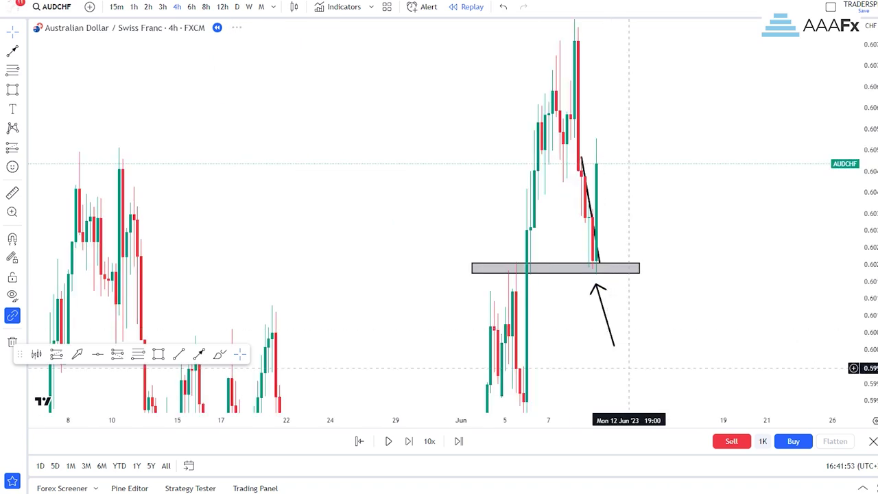
pyautogui.scroll(10, 614, 349)
pyautogui.moveTo(275, 196); pyautogui.dragTo(655, 187)
pyautogui.scroll(6, 601, 252)
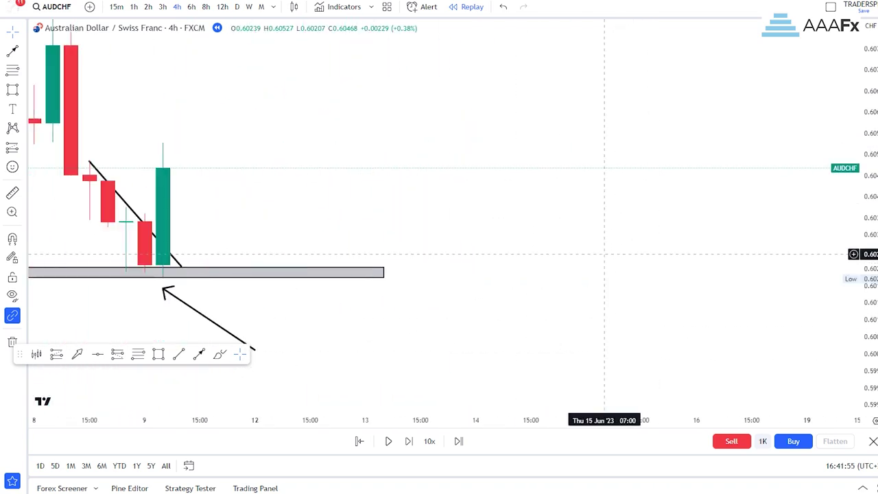
pyautogui.moveTo(234, 189); pyautogui.dragTo(649, 186)
pyautogui.scroll(3, 547, 216)
pyautogui.moveTo(526, 190); pyautogui.dragTo(588, 190)
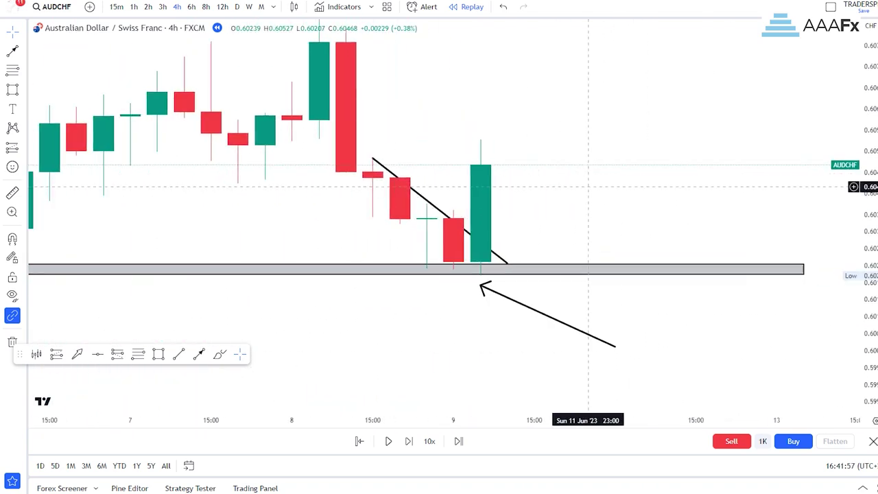
pyautogui.moveTo(615, 346)
pyautogui.mouseDown()
pyautogui.moveTo(507, 326)
pyautogui.moveTo(534, 337)
pyautogui.mouseUp()
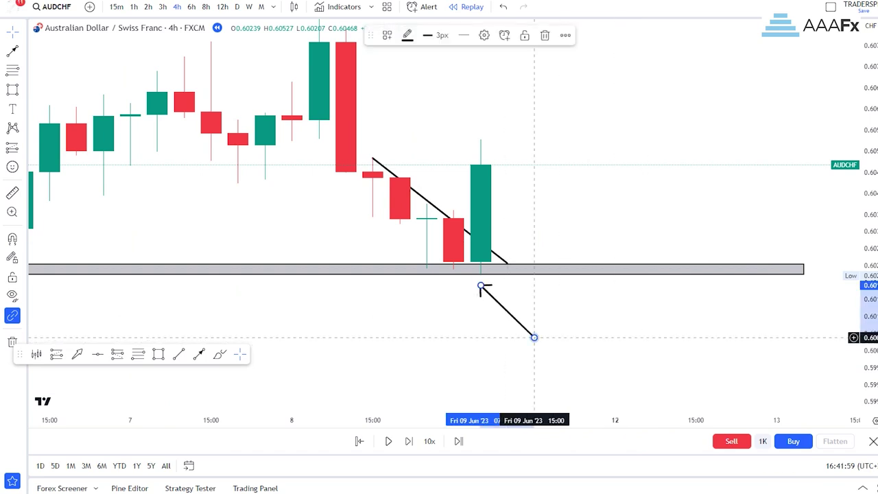
pyautogui.moveTo(507, 303)
pyautogui.mouseDown()
pyautogui.moveTo(508, 288)
pyautogui.moveTo(508, 302)
pyautogui.mouseUp()
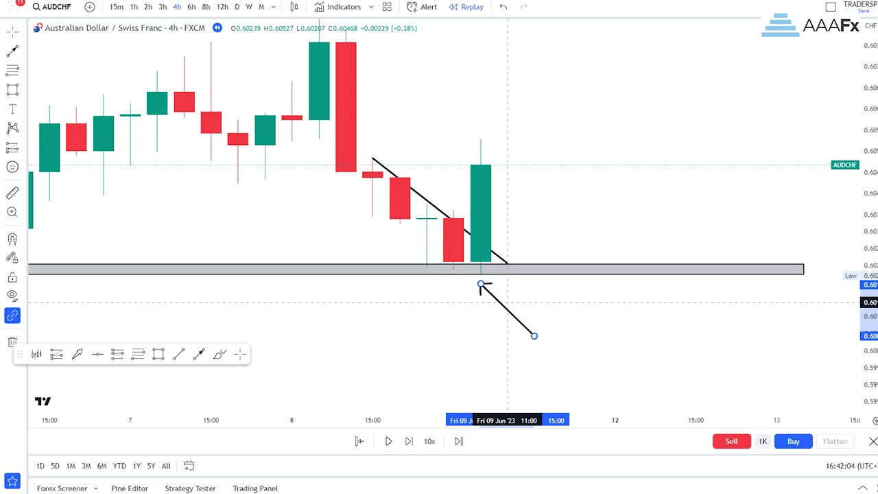
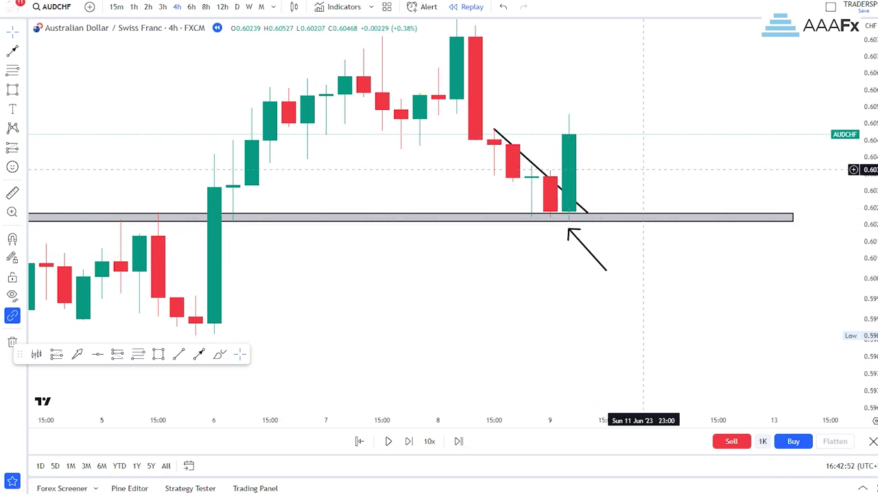
# - Switch the AUDCHF chart to the 15-minute timeframe and shorten the falling trend line to end just above the support zone at about 13:15
pyautogui.scroll(-4, 429, 348)
pyautogui.moveTo(870, 202); pyautogui.dragTo(869, 249)
pyautogui.moveTo(791, 252); pyautogui.dragTo(752, 258)
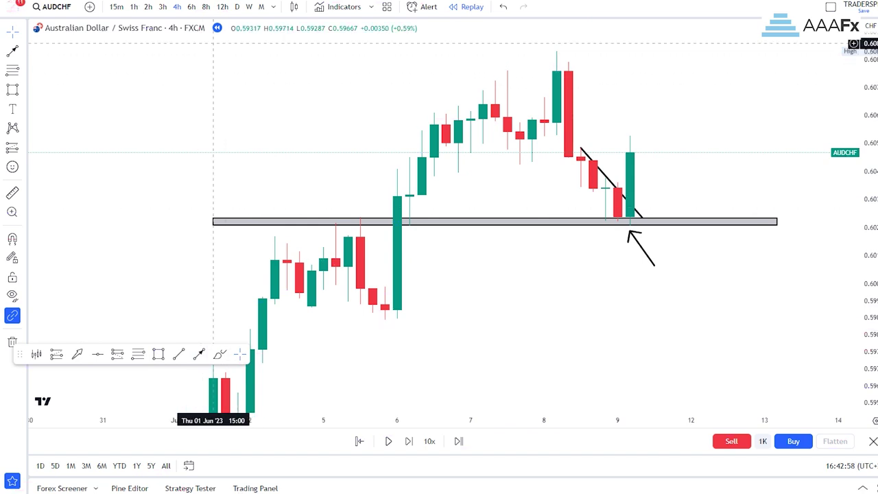
pyautogui.scroll(2, 620, 211)
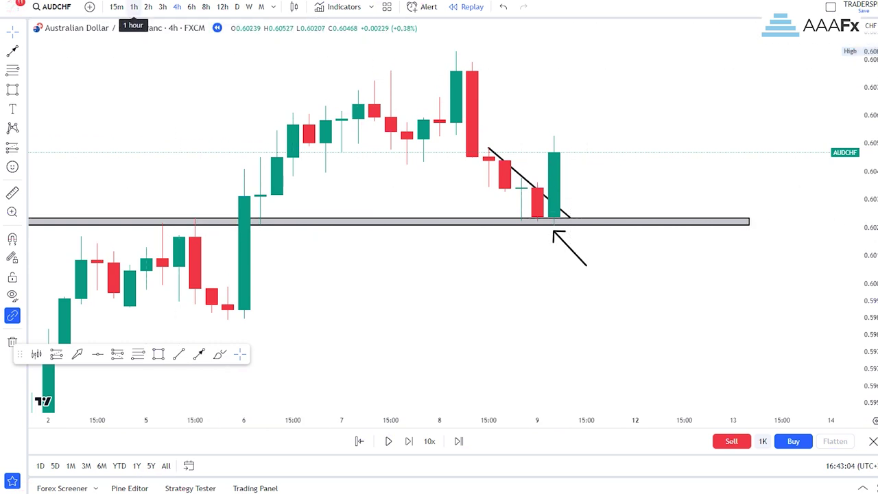
pyautogui.click(117, 7)
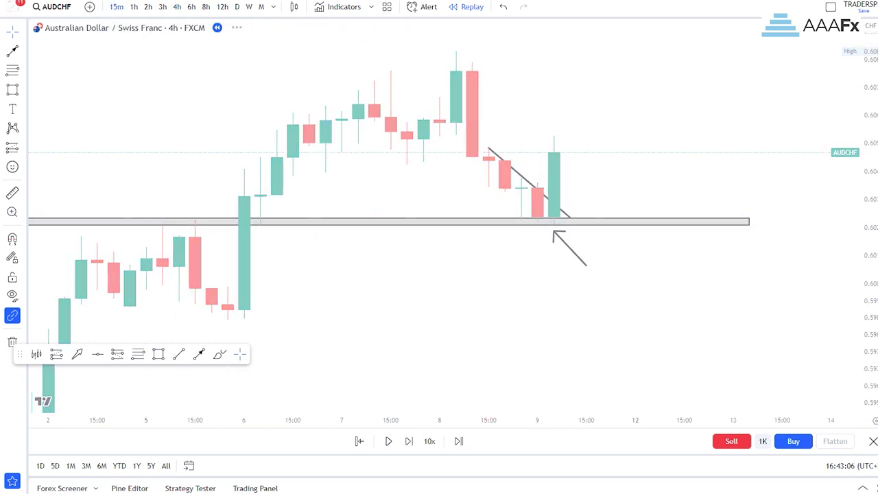
pyautogui.scroll(-5, 376, 309)
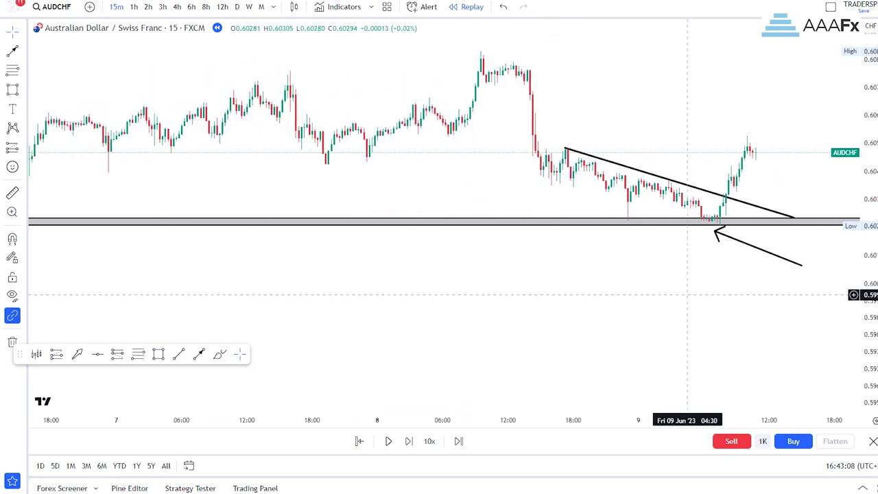
pyautogui.scroll(3, 744, 317)
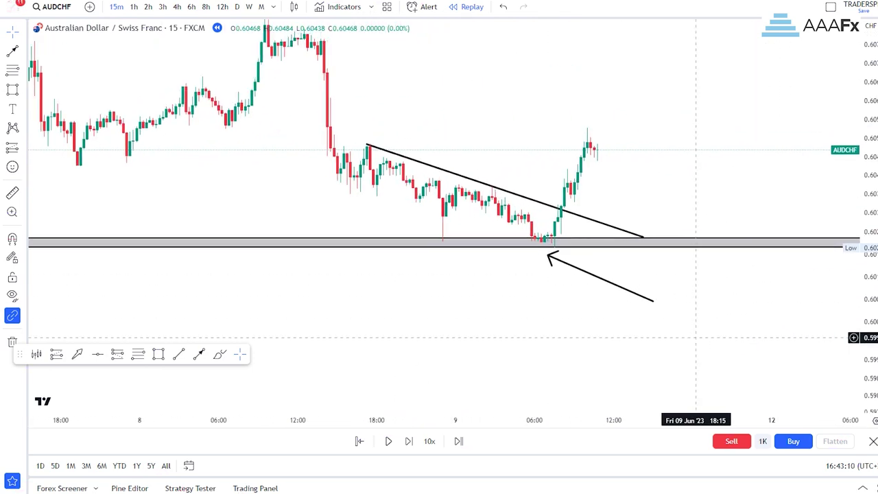
pyautogui.moveTo(468, 306); pyautogui.dragTo(436, 319)
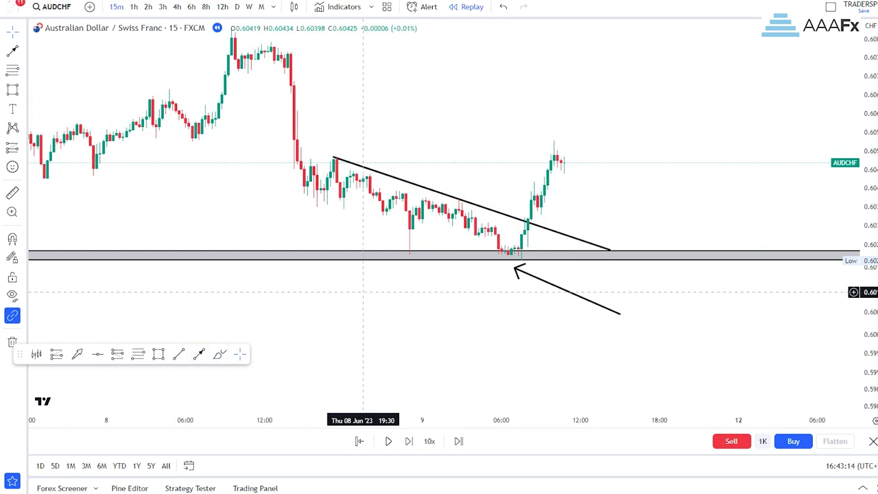
pyautogui.moveTo(611, 250)
pyautogui.mouseDown()
pyautogui.moveTo(398, 165)
pyautogui.moveTo(597, 245)
pyautogui.mouseUp()
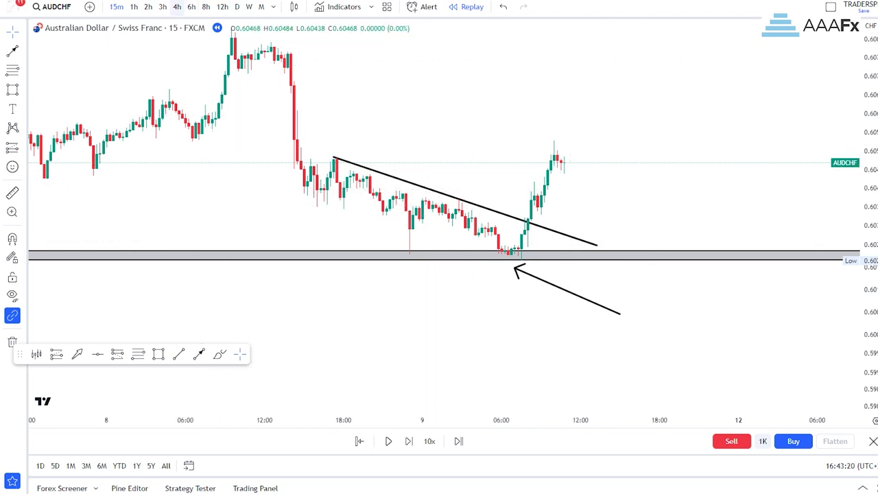
# - Return the AUDCHF chart to the 4-hour timeframe with the bullish candle, trend line and support zone enlarged in view
pyautogui.click(177, 6)
pyautogui.scroll(14, 660, 288)
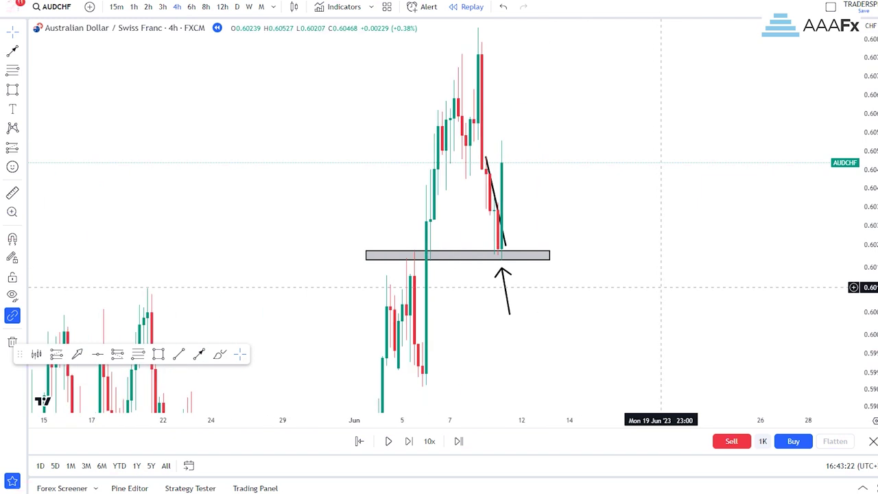
pyautogui.moveTo(104, 188); pyautogui.dragTo(569, 194)
pyautogui.scroll(3, 569, 194)
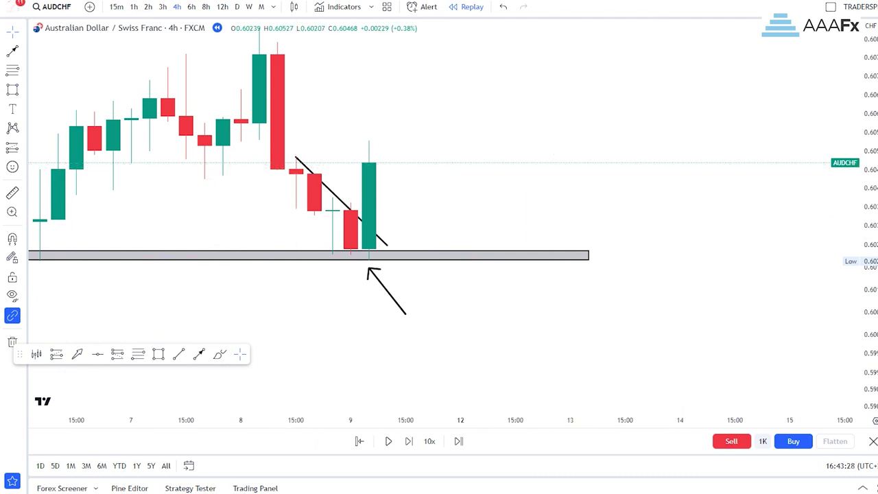
# - Switch to the AUDUSD 4-hour chart and delete the arrow pointing at the rising trend line
pyautogui.press('Down')
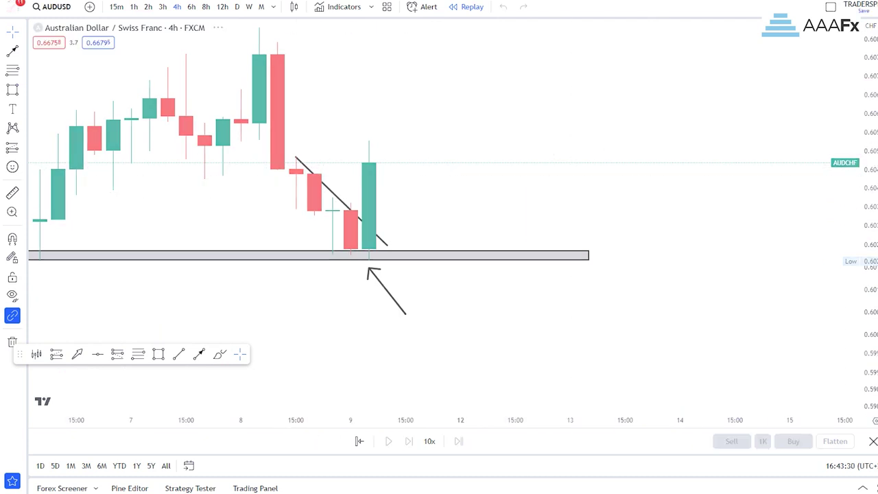
pyautogui.scroll(-5, 392, 360)
pyautogui.scroll(-6, 392, 360)
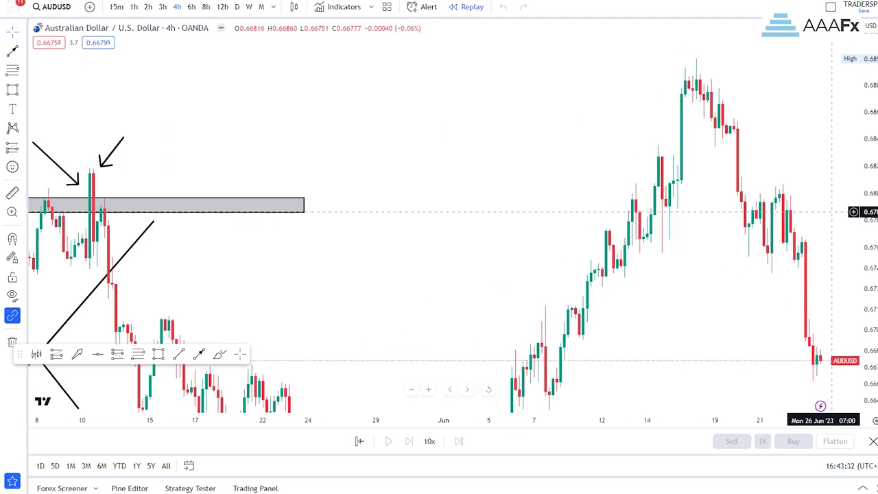
pyautogui.moveTo(408, 243); pyautogui.dragTo(798, 164)
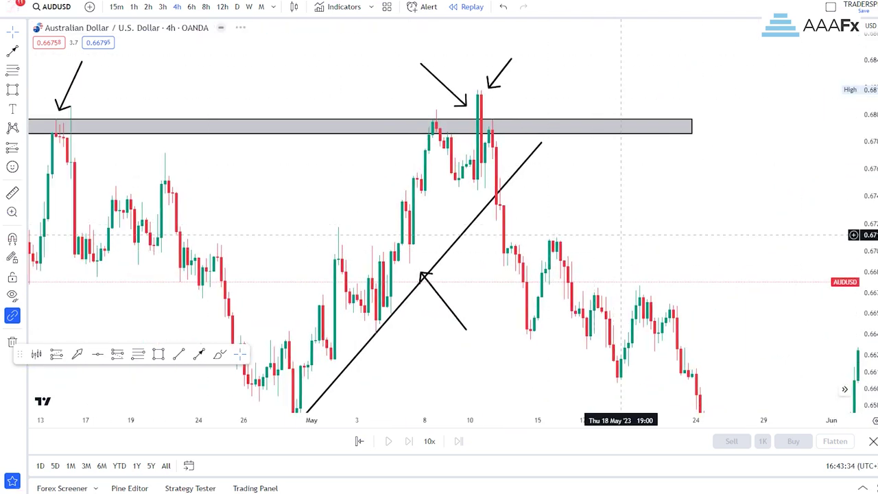
pyautogui.scroll(2, 624, 240)
pyautogui.moveTo(530, 308); pyautogui.dragTo(701, 221)
pyautogui.scroll(-2, 734, 216)
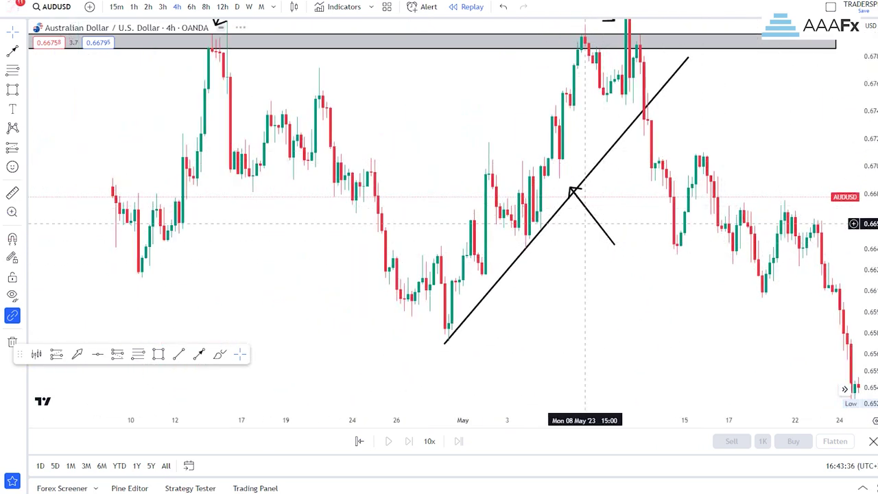
pyautogui.click(606, 234)
pyautogui.click(545, 35)
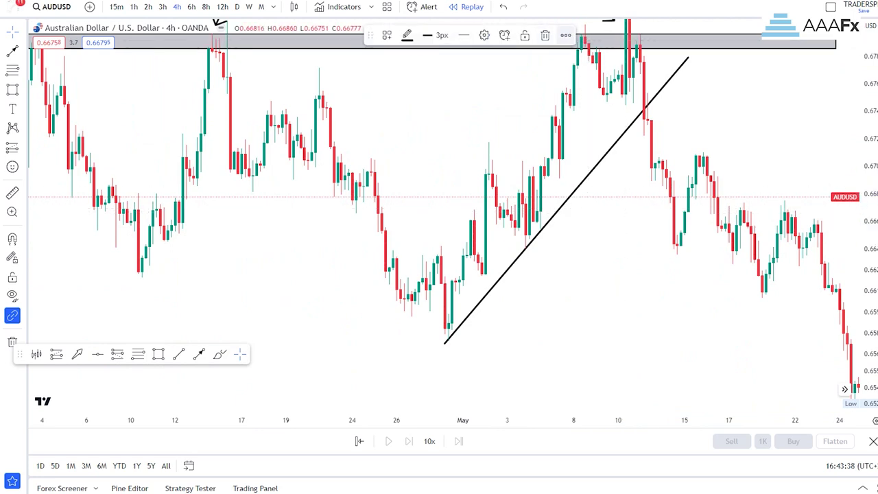
# - Draw an arrow pointing at the middle of the rising AUDUSD trend line from below, and delete that arrow
pyautogui.moveTo(868, 214); pyautogui.dragTo(868, 290)
pyautogui.moveTo(676, 290); pyautogui.dragTo(641, 304)
pyautogui.moveTo(590, 278); pyautogui.dragTo(564, 280)
pyautogui.click(199, 354)
pyautogui.click(564, 279)
pyautogui.click(499, 221)
pyautogui.press('Delete')
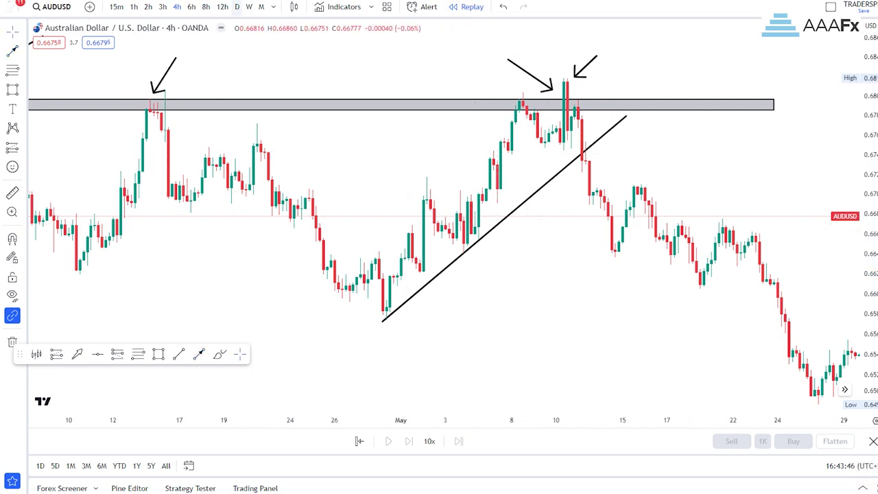
# - Switch the AUDUSD chart to the daily timeframe and delete the arrow pointing at the 10 May candle's upper wick in the resistance zone
pyautogui.click(237, 7)
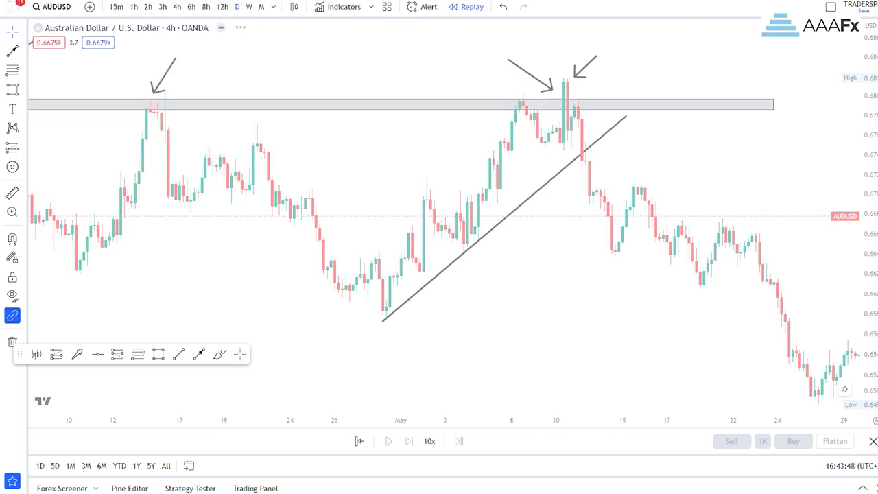
pyautogui.scroll(7, 688, 326)
pyautogui.moveTo(707, 198); pyautogui.dragTo(189, 302)
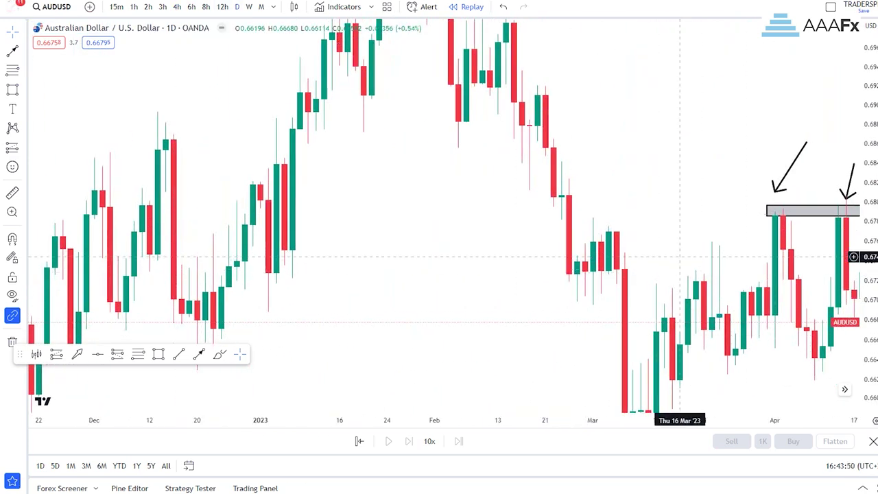
pyautogui.moveTo(679, 256); pyautogui.dragTo(339, 194)
pyautogui.scroll(1, 750, 231)
pyautogui.scroll(5, 750, 231)
pyautogui.moveTo(572, 223); pyautogui.dragTo(756, 207)
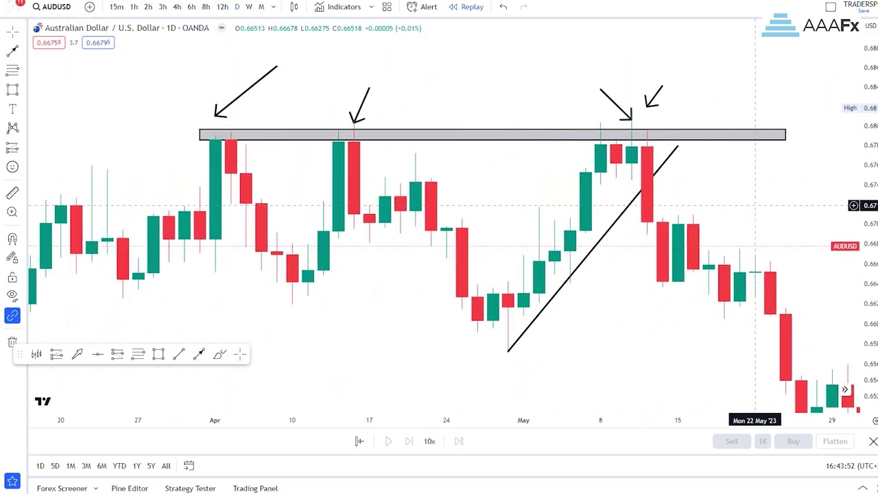
pyautogui.scroll(2, 756, 205)
pyautogui.moveTo(869, 206); pyautogui.dragTo(870, 189)
pyautogui.click(582, 108)
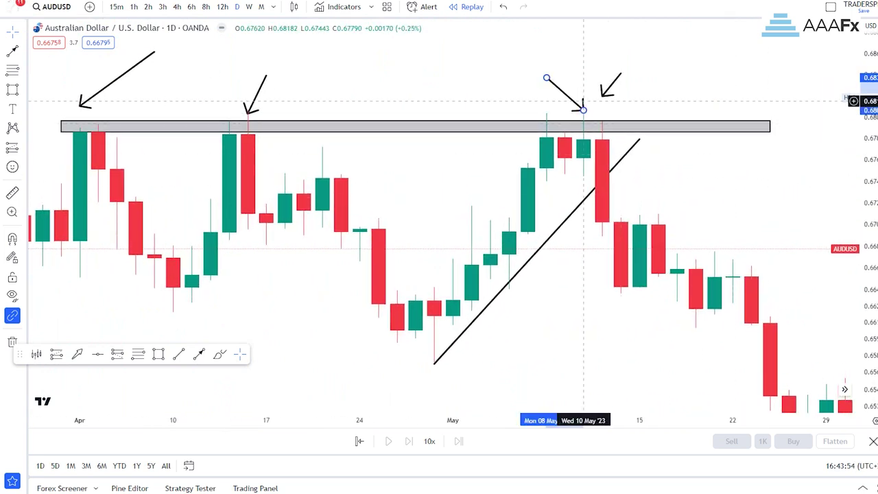
pyautogui.press('Delete')
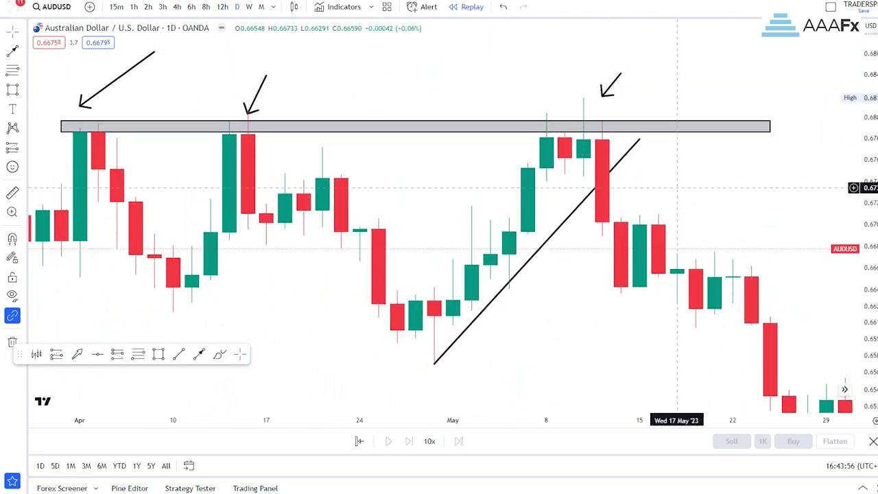
# - Circle freehand with the Brush the May candles that reject the resistance zone and break the rising trend line
pyautogui.scroll(1, 578, 183)
pyautogui.click(219, 354)
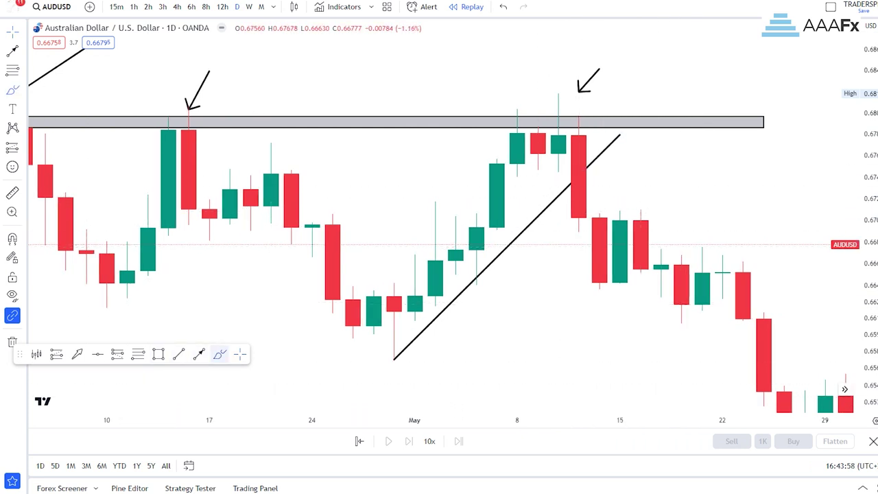
pyautogui.moveTo(599, 98)
pyautogui.mouseDown()
pyautogui.moveTo(558, 87)
pyautogui.moveTo(539, 189)
pyautogui.moveTo(569, 214)
pyautogui.moveTo(599, 96)
pyautogui.mouseUp()
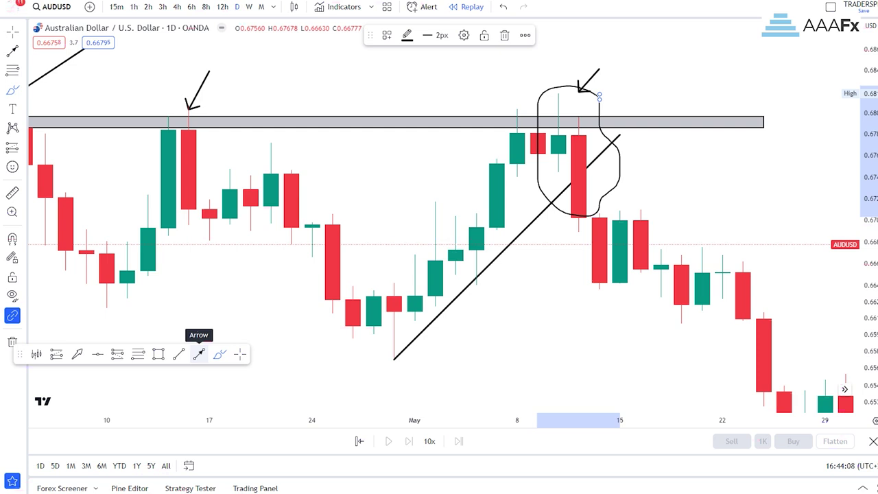
# - Draw a short arrow from below, starting at 9 May and pointing at the rising trend line at 8 May
pyautogui.click(199, 353)
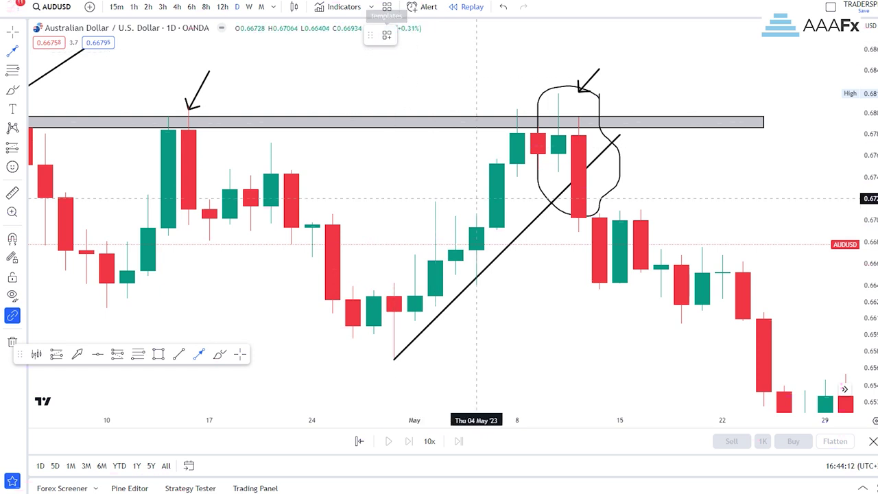
pyautogui.click(538, 274)
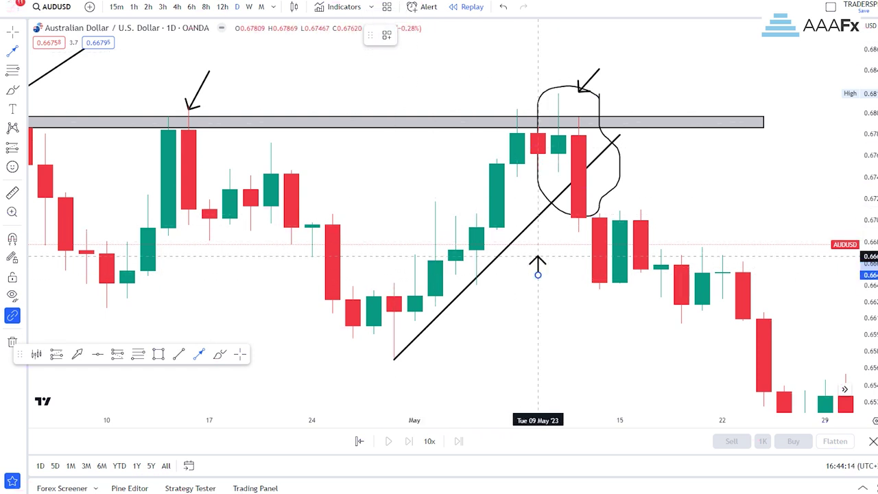
pyautogui.click(516, 241)
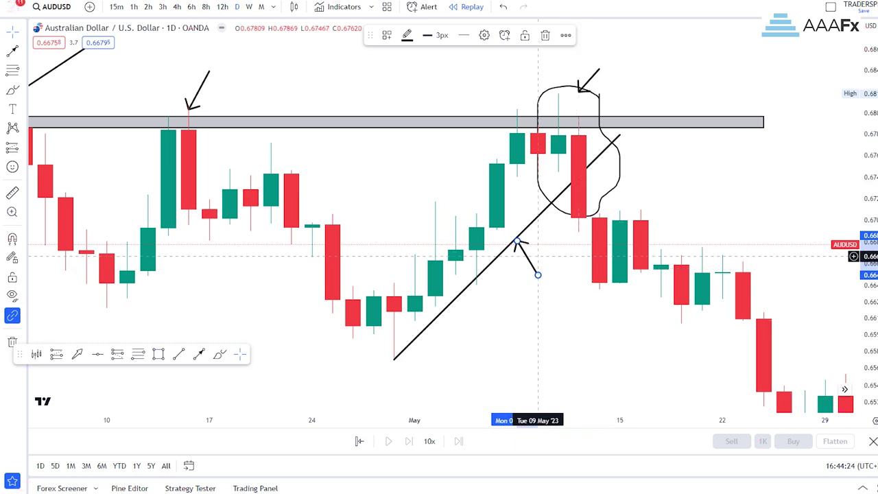
# - Nudge the tip of the lower arrow at 8 May upward so it touches the rising trend line
pyautogui.moveTo(517, 242)
pyautogui.mouseDown()
pyautogui.moveTo(517, 250)
pyautogui.moveTo(517, 239)
pyautogui.mouseUp()
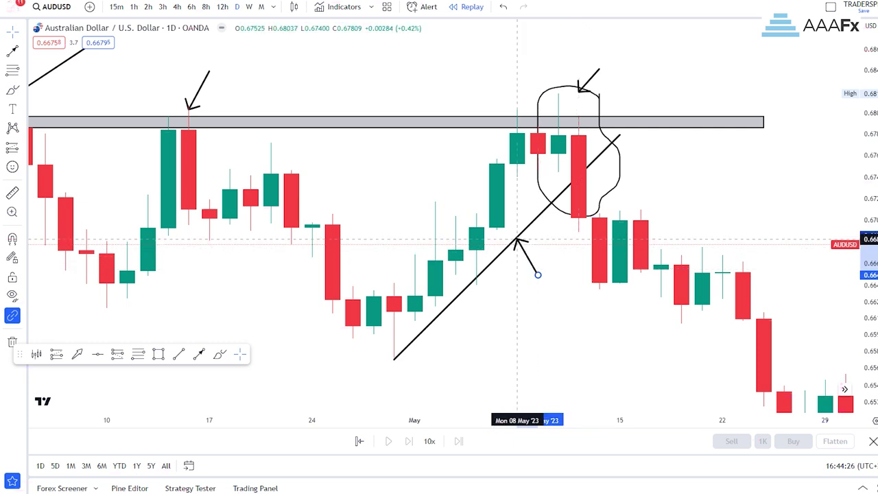
pyautogui.click(517, 242)
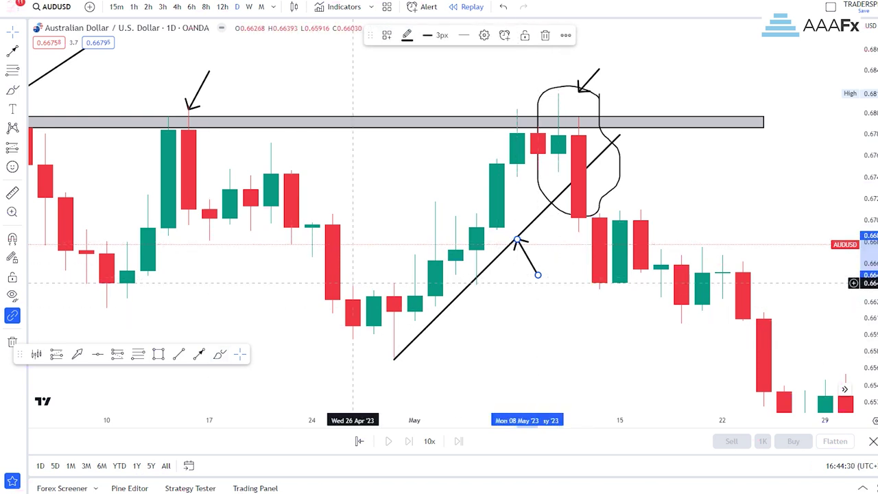
# - Draw two descending rectangles below the trend line break, one spanning 12 to 15 May and one spanning 15 to 17 May
pyautogui.click(158, 354)
pyautogui.click(599, 189)
pyautogui.click(620, 257)
pyautogui.click(620, 249)
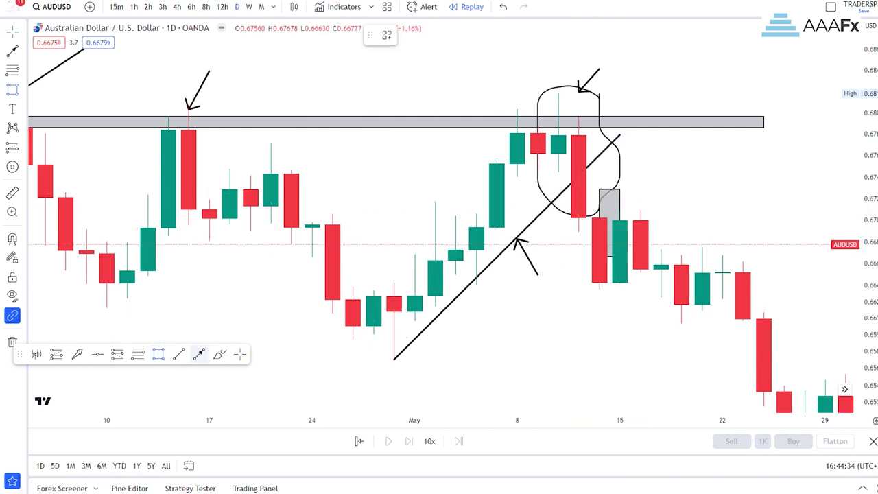
pyautogui.click(661, 314)
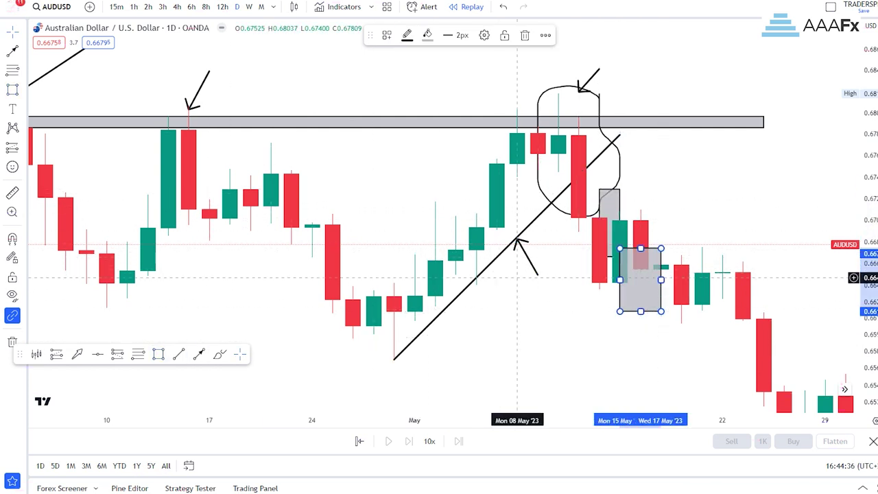
# - Move the whole arrow under the rising trend line slightly lower, keeping its tip at 8 May
pyautogui.moveTo(537, 257); pyautogui.dragTo(538, 269)
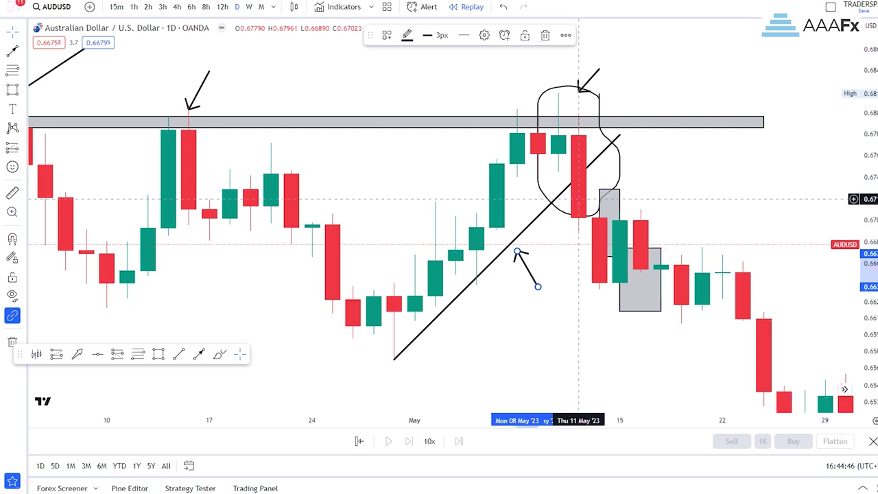
# - Delete the 15 to 17 May rectangle and the 12 to 15 May rectangle below the trend line break
pyautogui.click(628, 264)
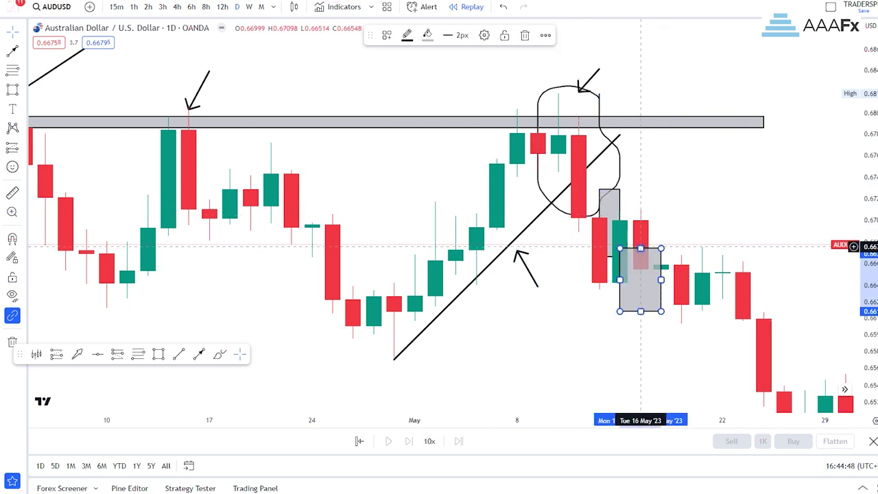
pyautogui.click(525, 35)
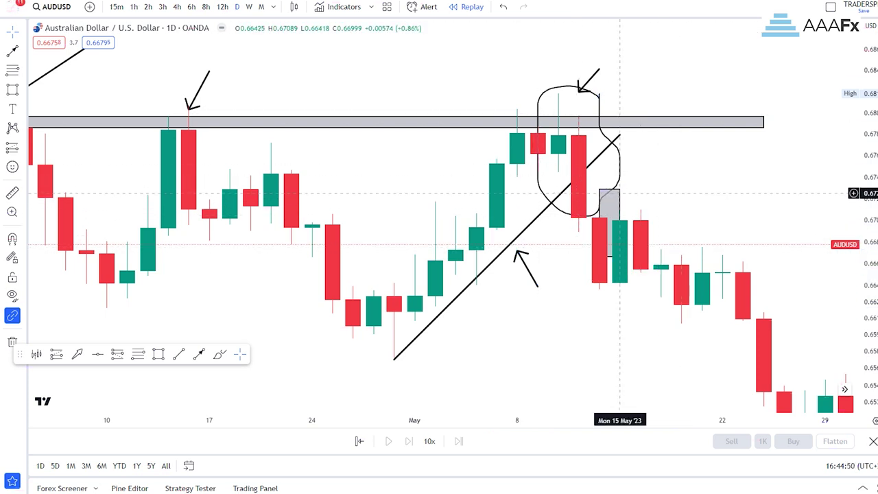
pyautogui.click(615, 193)
pyautogui.press('Delete')
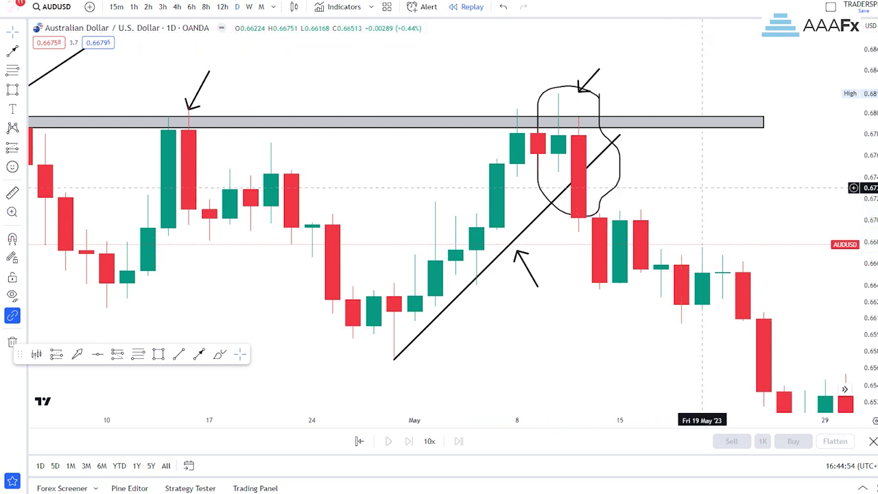